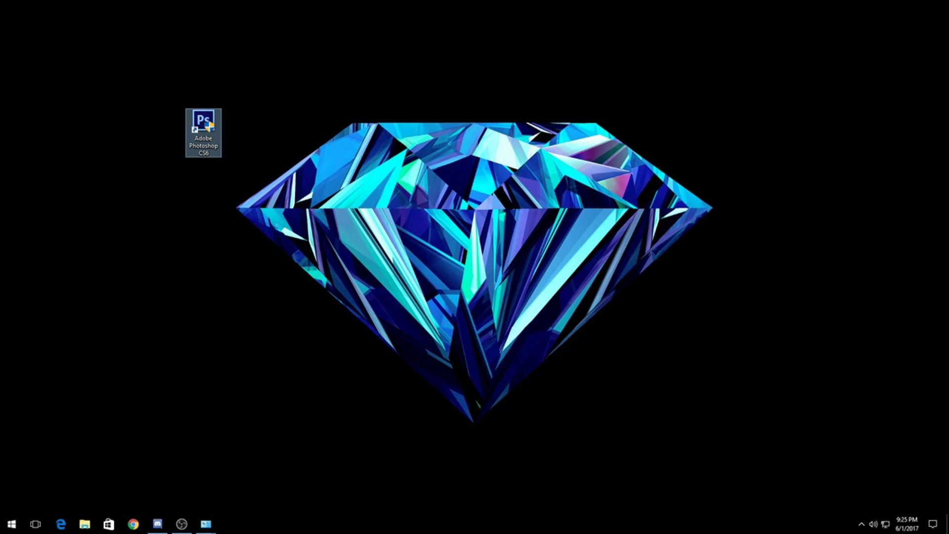
Launch Adobe Photoshop CS6 from its desktop shortcut.
key("alt+Tab")
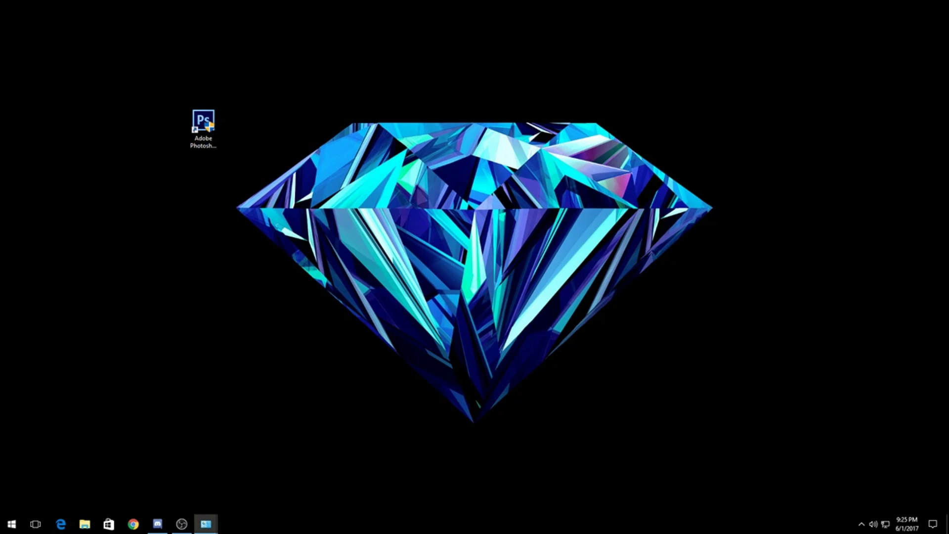
key("alt+Tab")
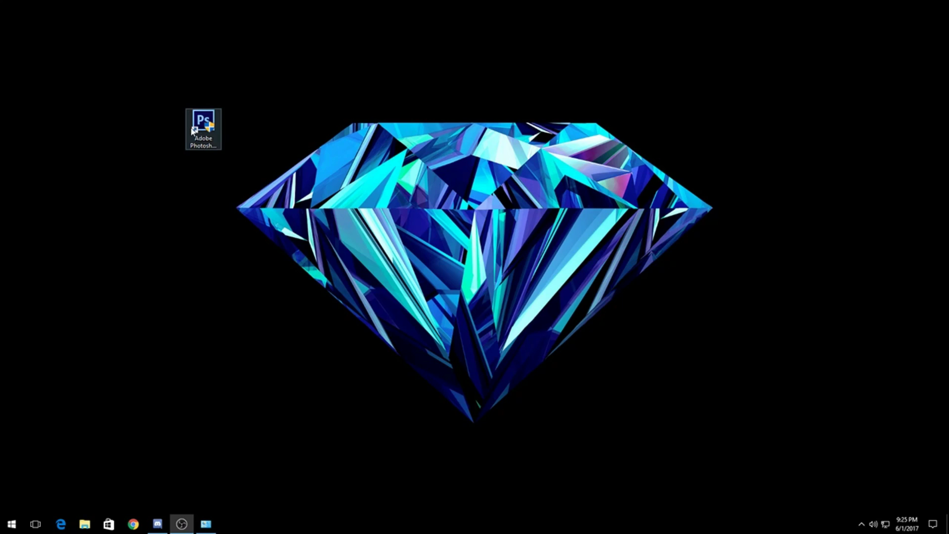
left_click(205, 130)
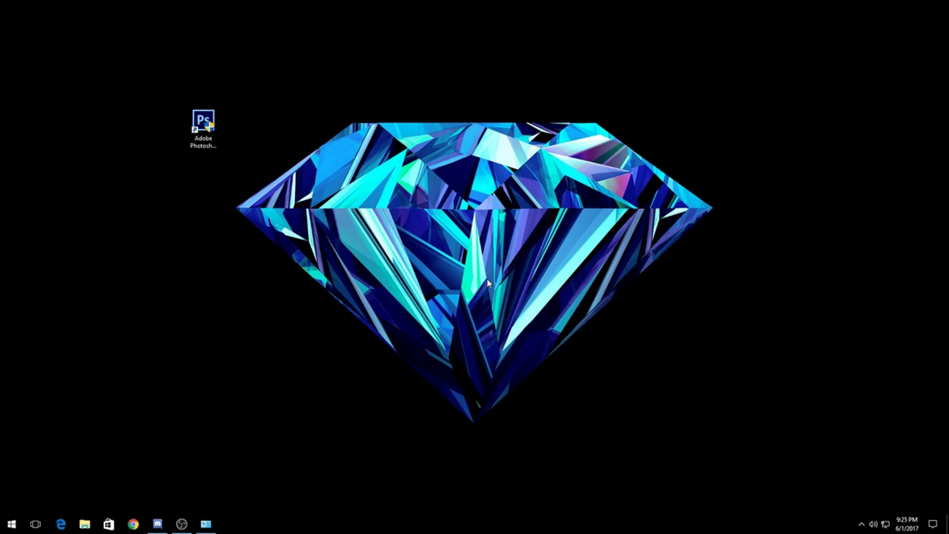
right_click(415, 119)
left_click(435, 164)
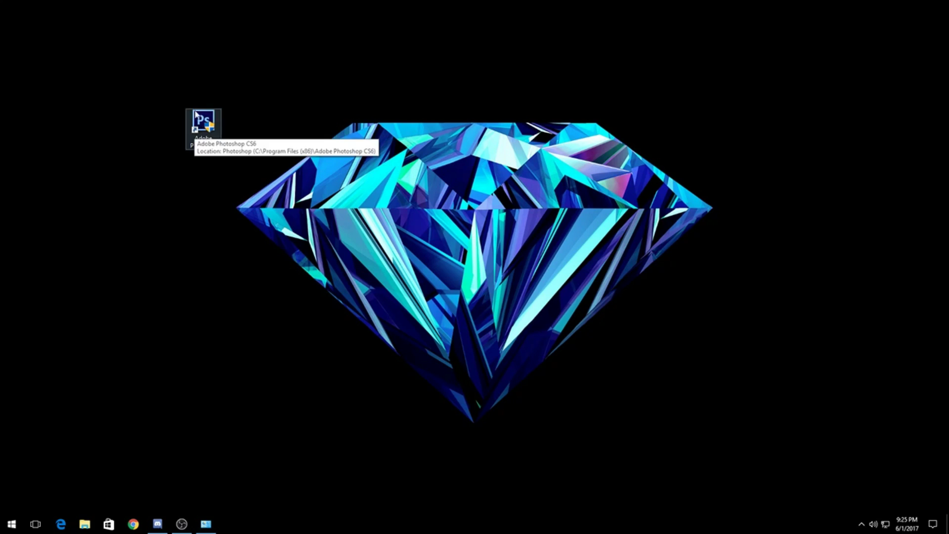
left_click_drag(201, 130, 216, 147)
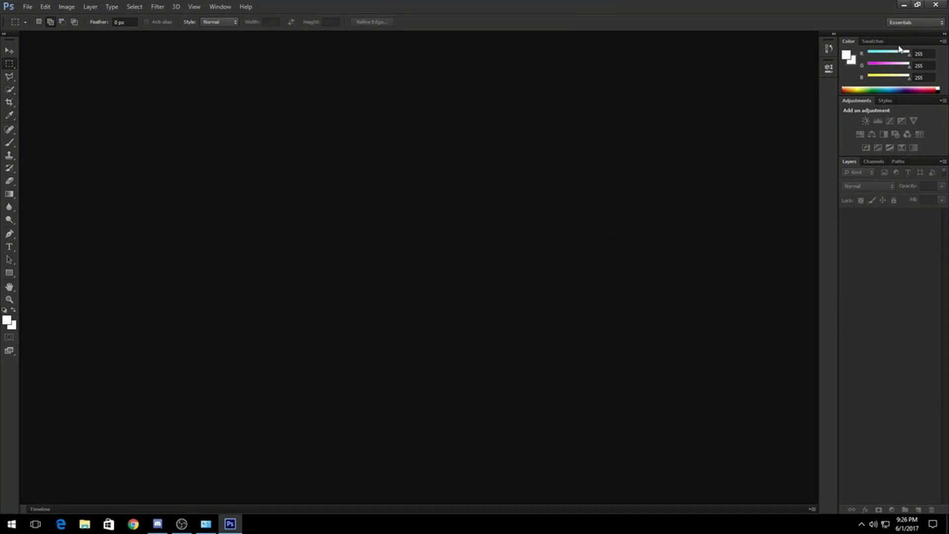
Create a custom new document of 1280 by 720 pixels at 182.88 pixels/inch, RGB Color, 8 bit, with transparent background contents.
left_click(27, 7)
mouse_move(45, 6)
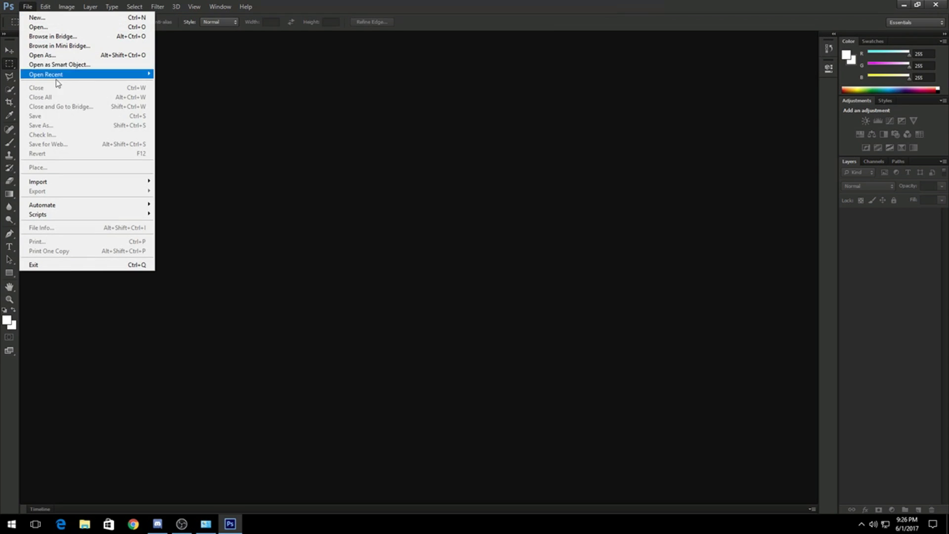
left_click(57, 20)
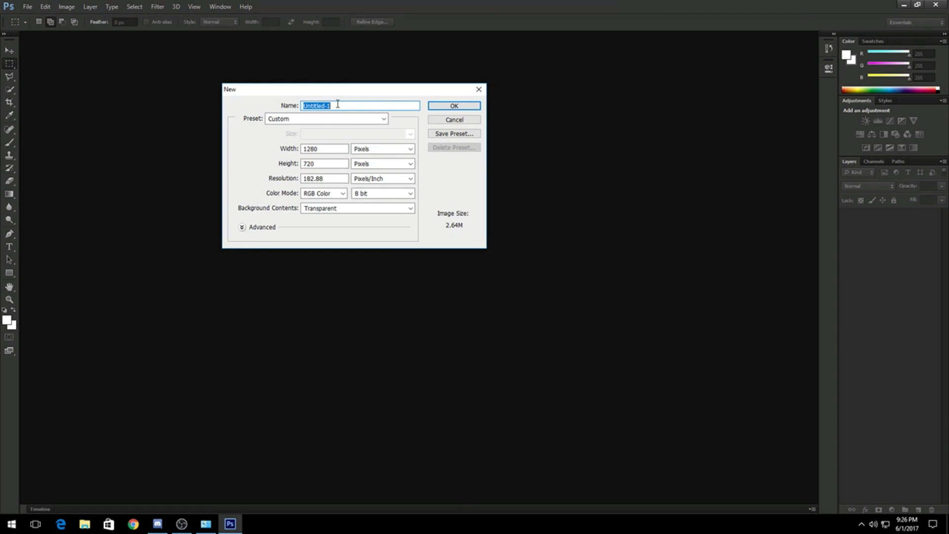
left_click(299, 119)
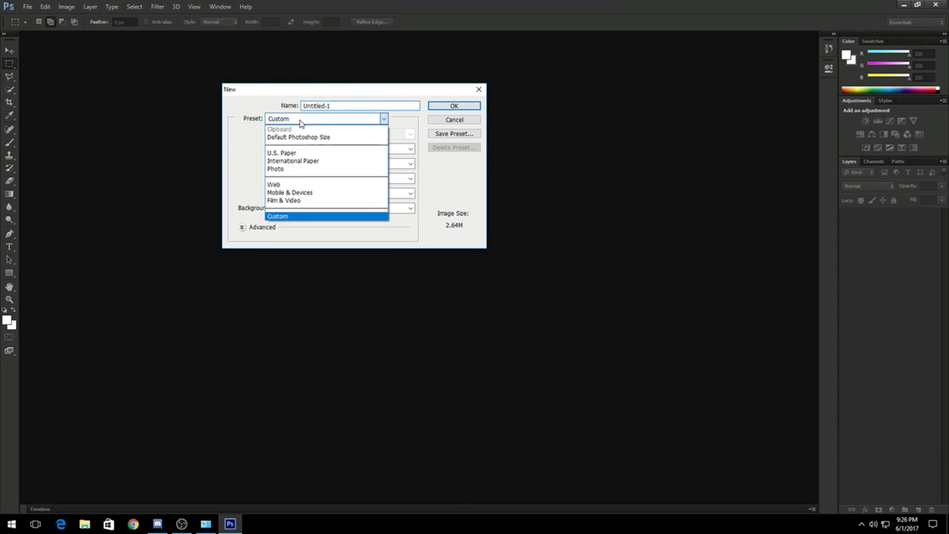
left_click(295, 127)
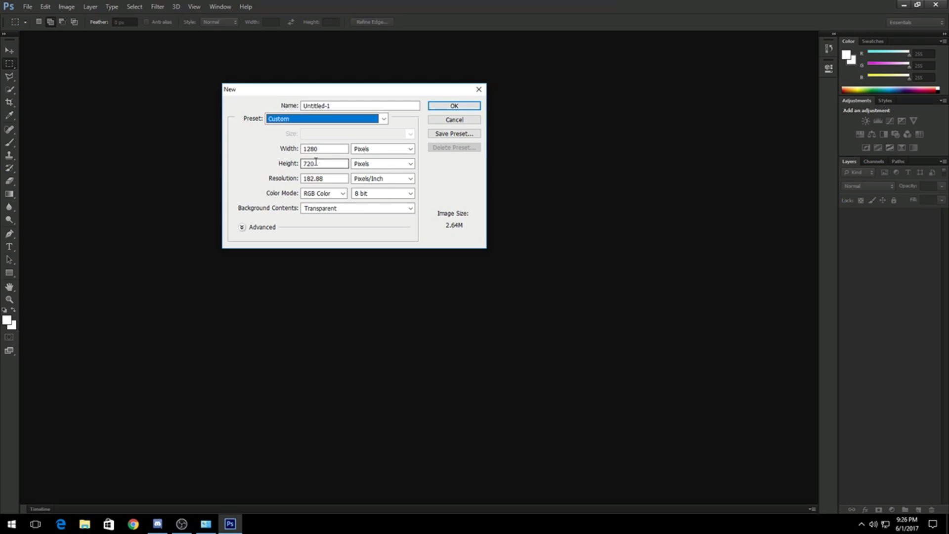
left_click_drag(388, 90, 425, 80)
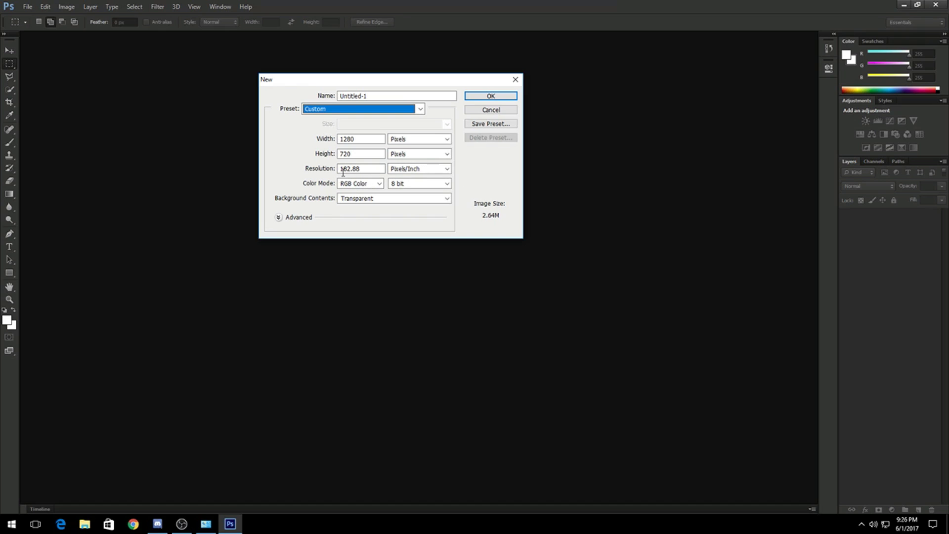
left_click(352, 199)
left_click(352, 200)
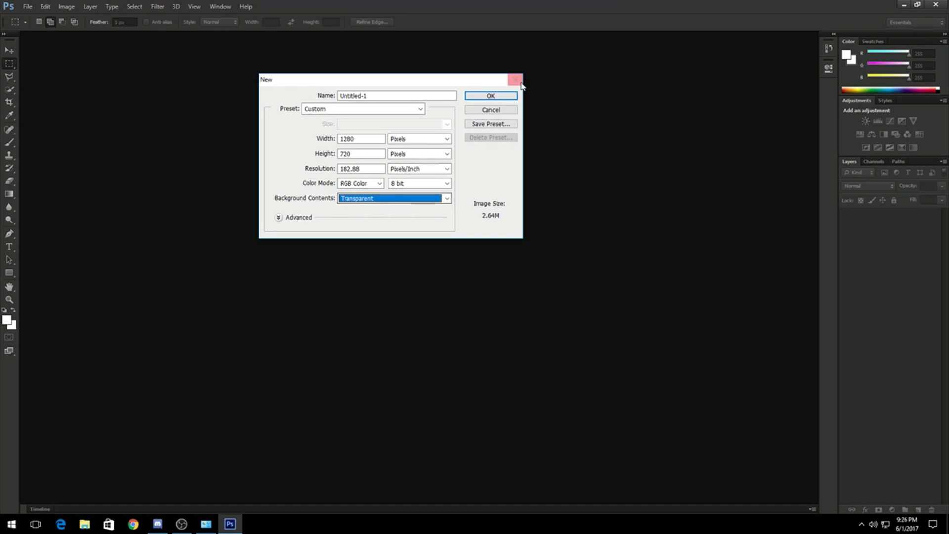
left_click(478, 95)
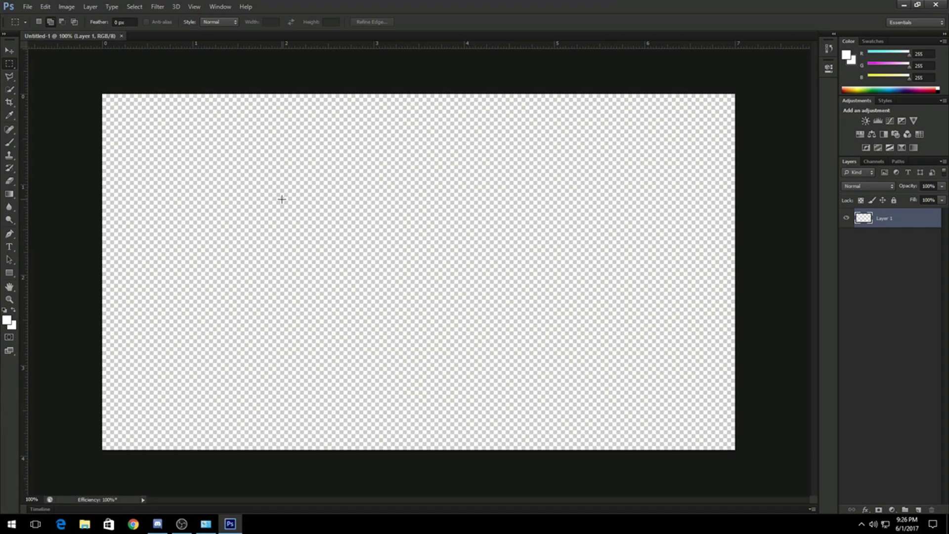
Place the Sniper image from the Youtube Or Twitch folder into the document.
left_click(27, 7)
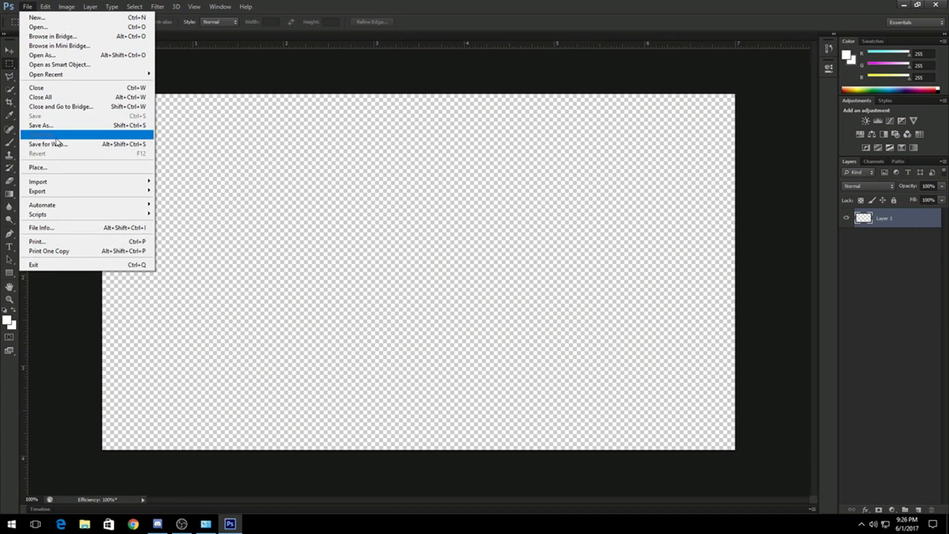
left_click(52, 169)
scroll(462, 148, "down", 5)
scroll(464, 150, "down", 3)
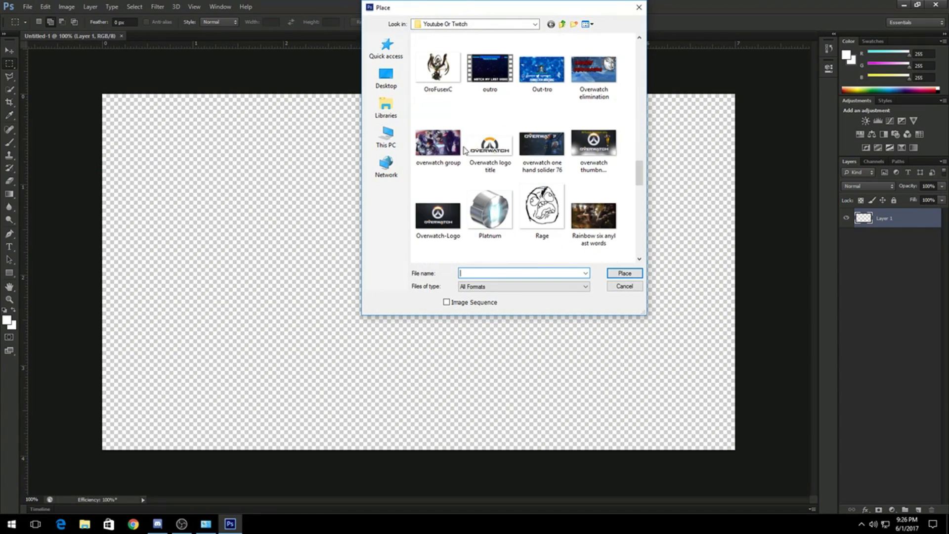
left_click_drag(477, 7, 471, 6)
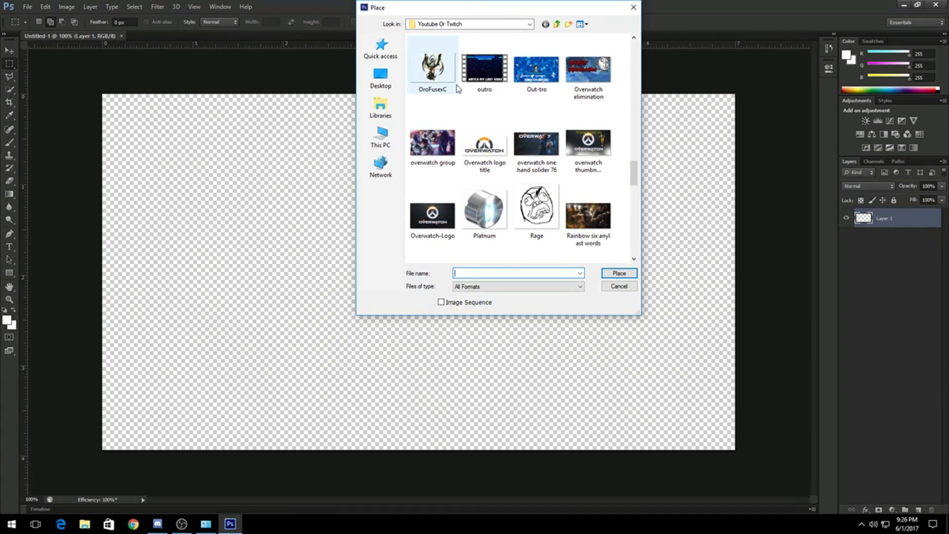
scroll(452, 64, "down", 5)
scroll(475, 149, "up", 15)
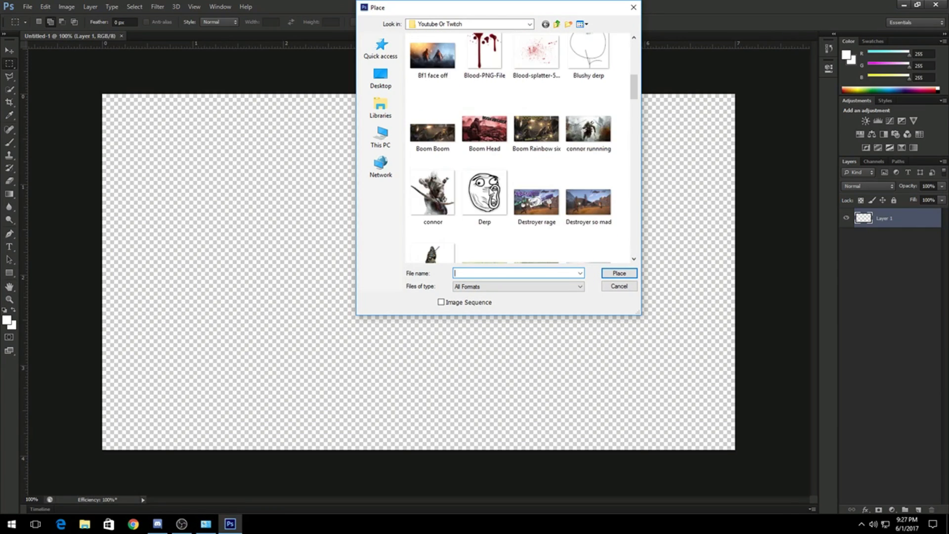
scroll(489, 184, "up", 5)
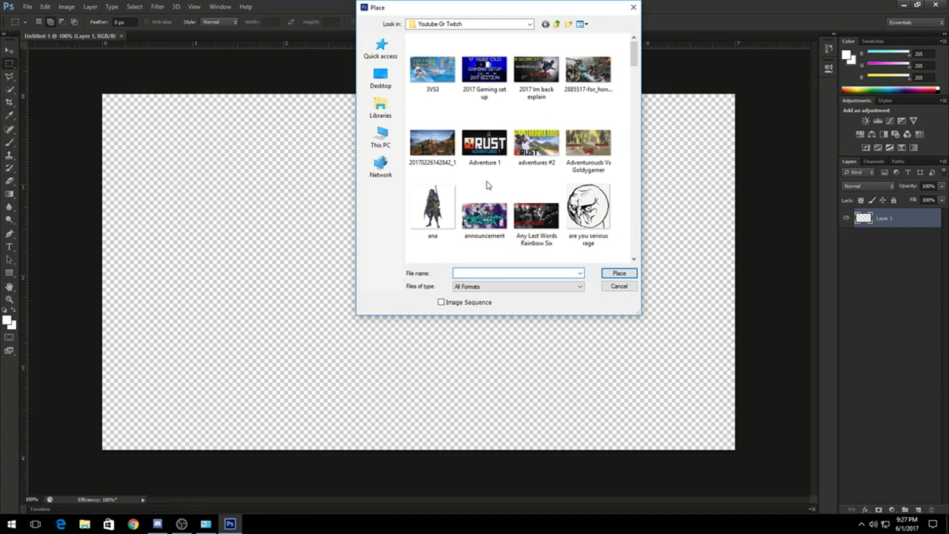
scroll(471, 144, "down", 10)
scroll(471, 144, "down", 3)
scroll(470, 143, "up", 1)
scroll(471, 143, "down", 1)
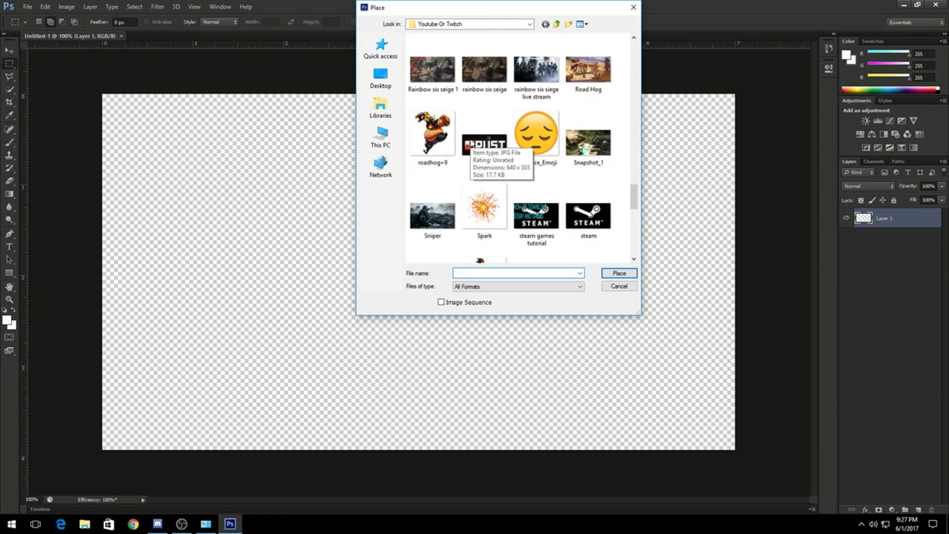
scroll(470, 144, "down", 5)
scroll(471, 144, "up", 2)
scroll(471, 144, "up", 5)
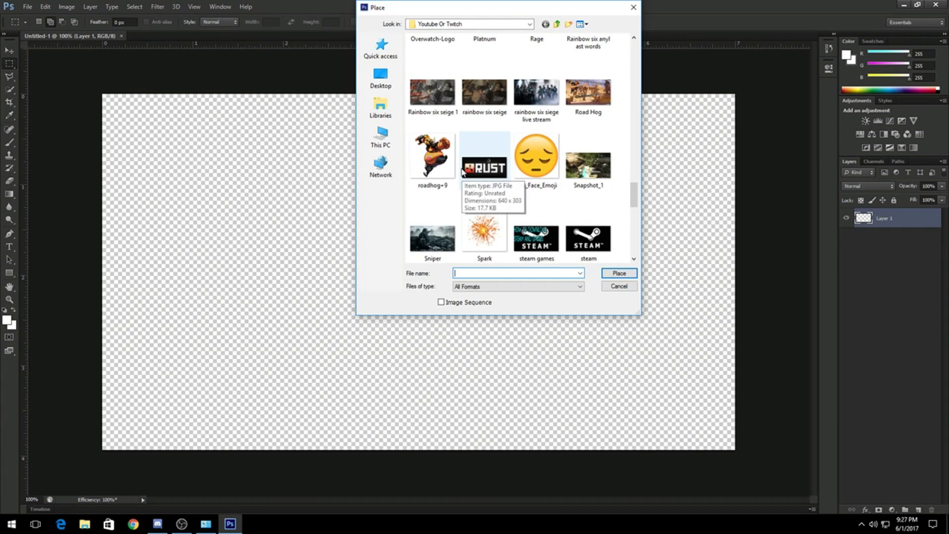
scroll(455, 154, "down", 3)
scroll(455, 154, "up", 2)
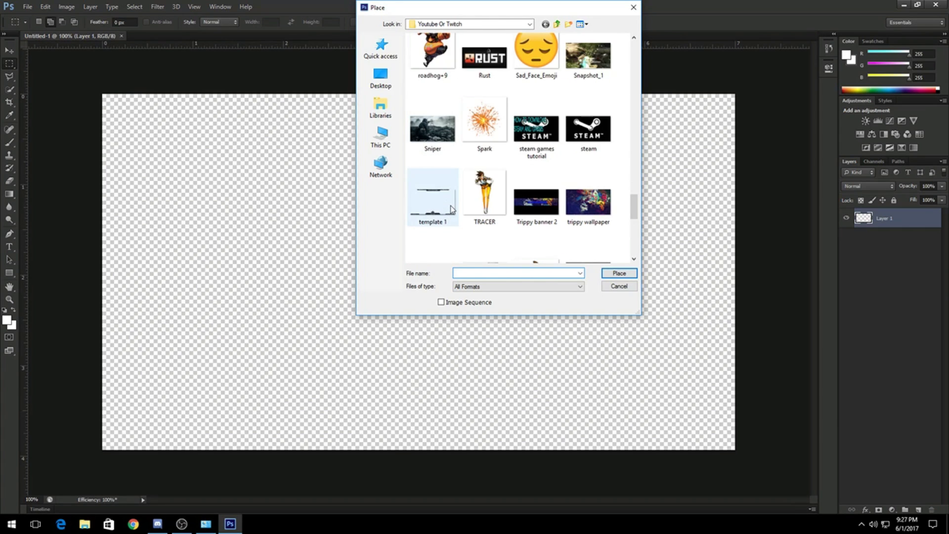
double_click(435, 145)
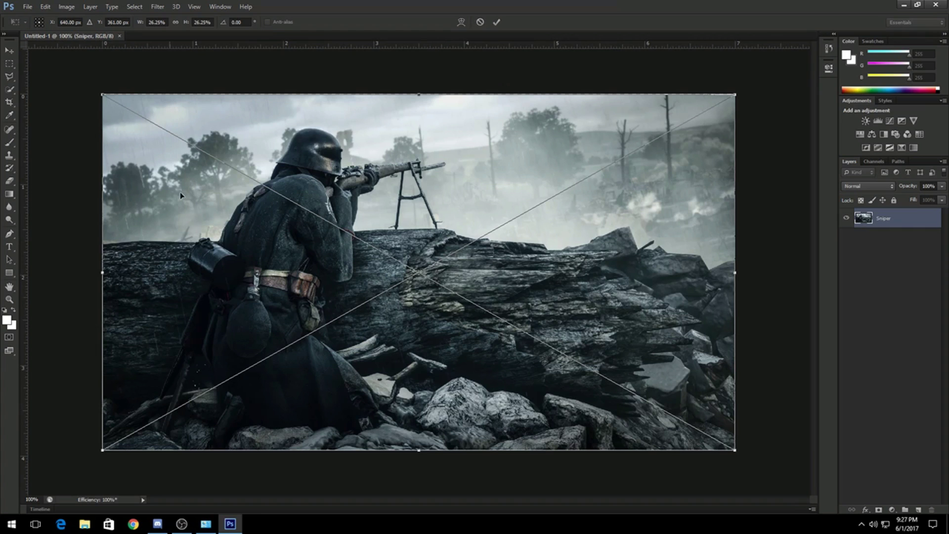
Enlarge the placed Sniper image to about 26.74% width and 27.12% height, slightly past the canvas edges, and commit the placement.
left_click_drag(101, 93, 97, 89)
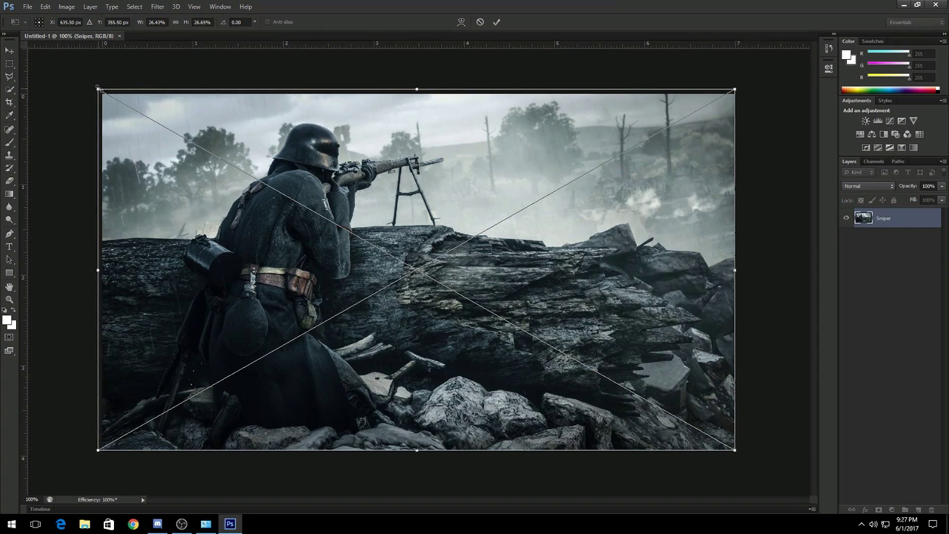
left_click_drag(737, 451, 741, 456)
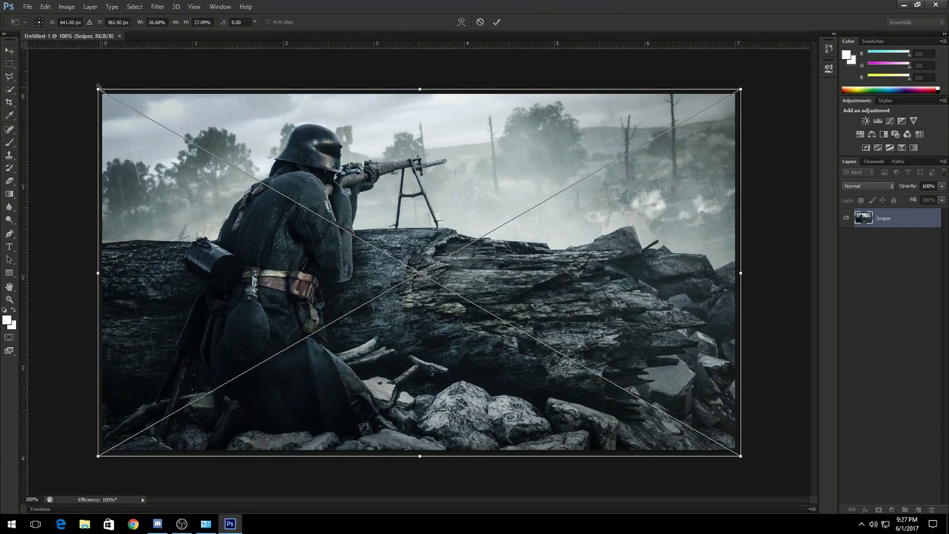
left_click_drag(97, 88, 131, 126)
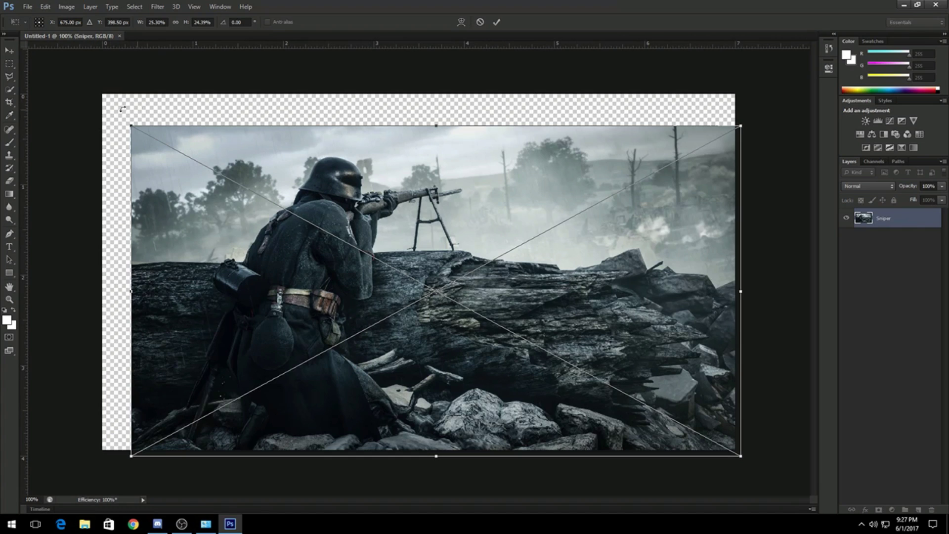
left_click_drag(131, 125, 96, 89)
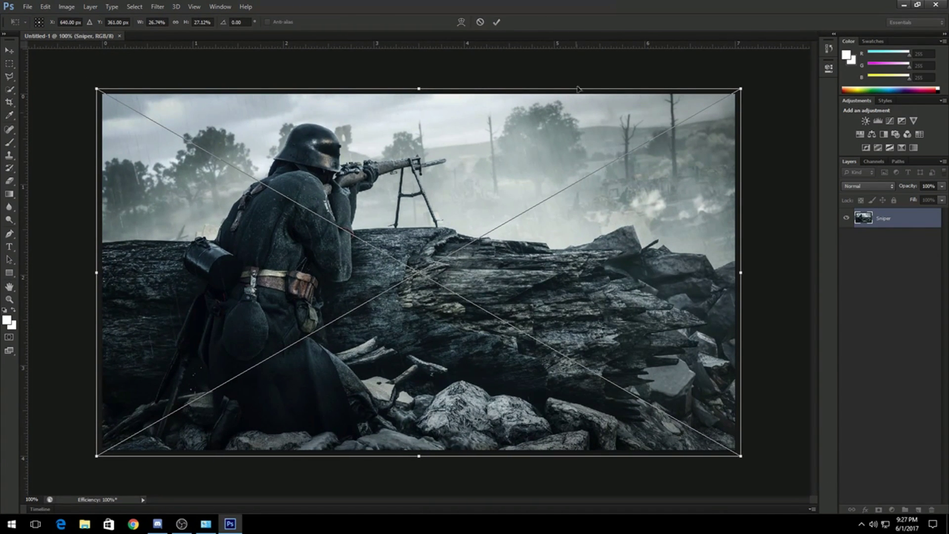
left_click(494, 25)
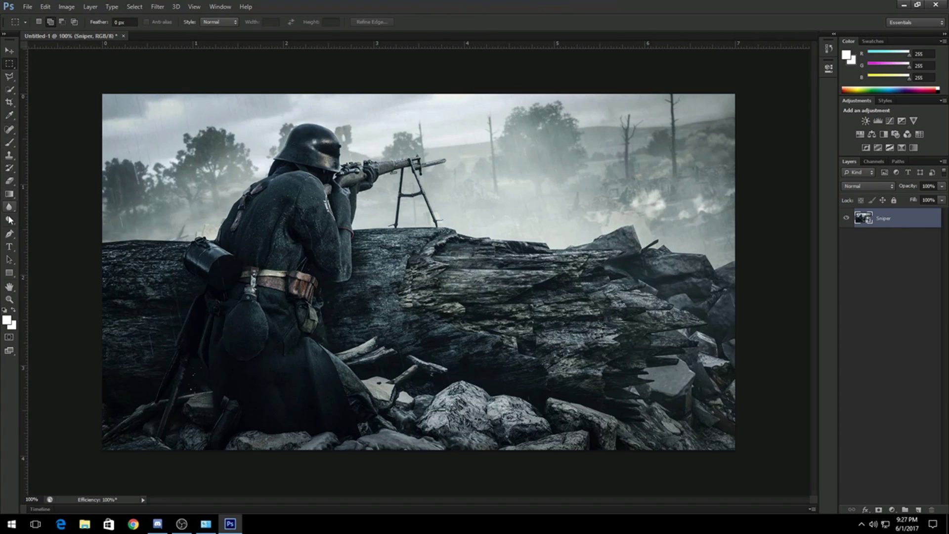
Add a text layer reading "Tutorial" over the soldier's lower back.
left_click(11, 247)
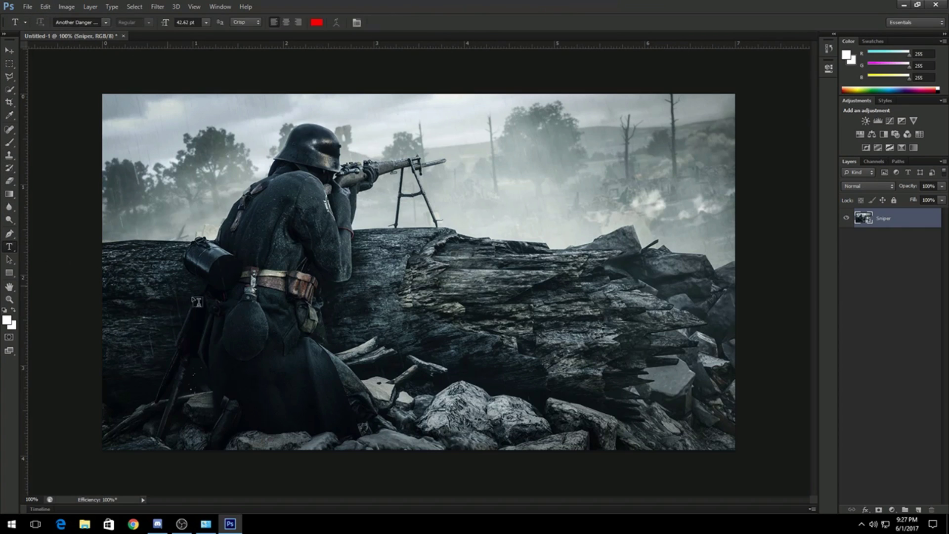
left_click(249, 346)
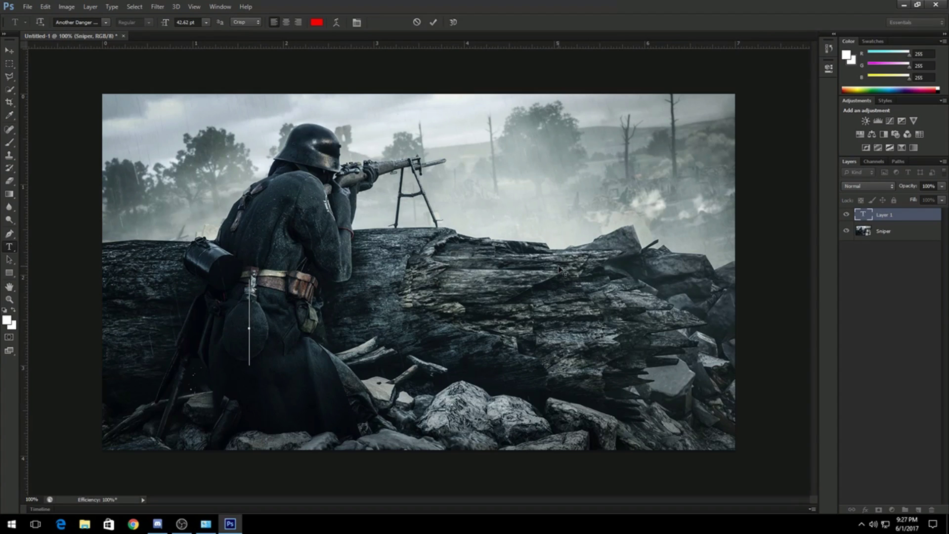
type("TUTORIAL")
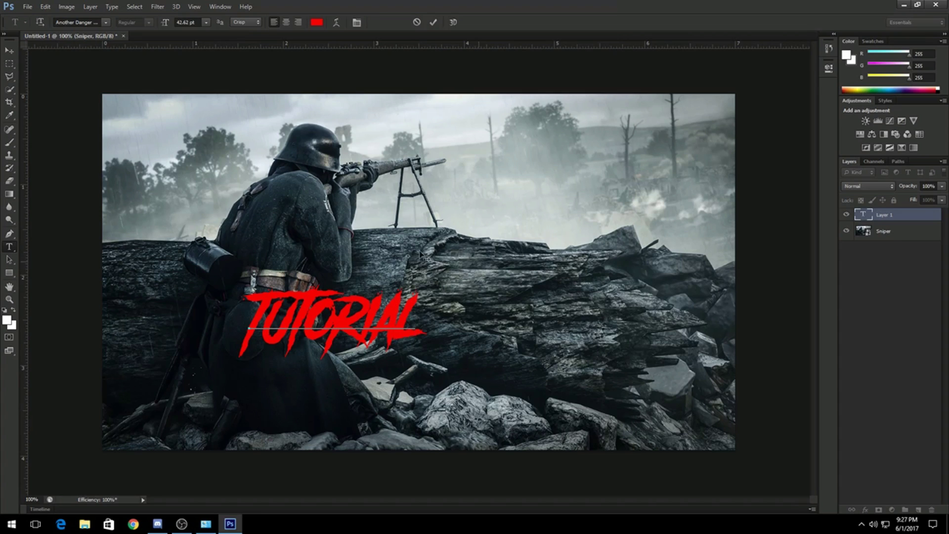
Change the font of the whole "Tutorial" text to BRUSHSTRIKE and commit the text.
left_click_drag(425, 322, 200, 293)
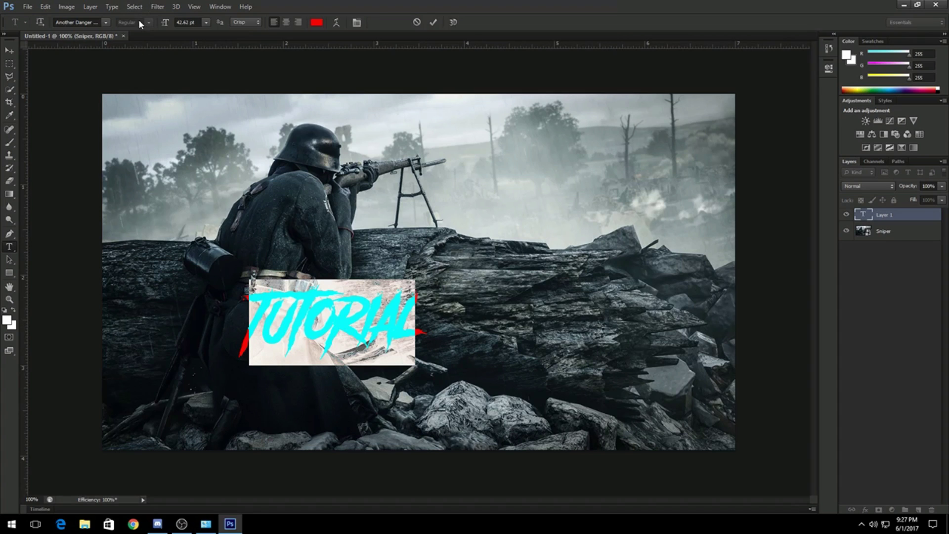
left_click(104, 24)
scroll(116, 119, "up", 2)
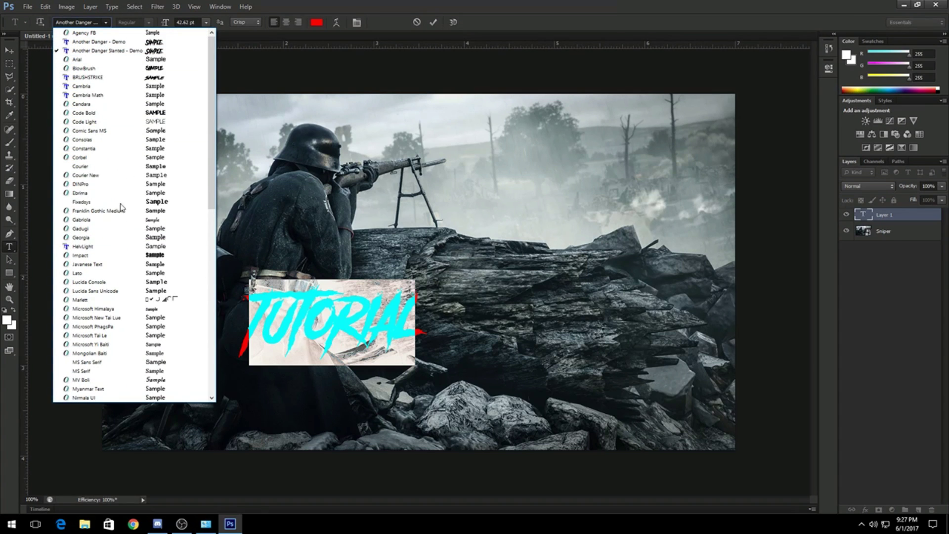
left_click(110, 78)
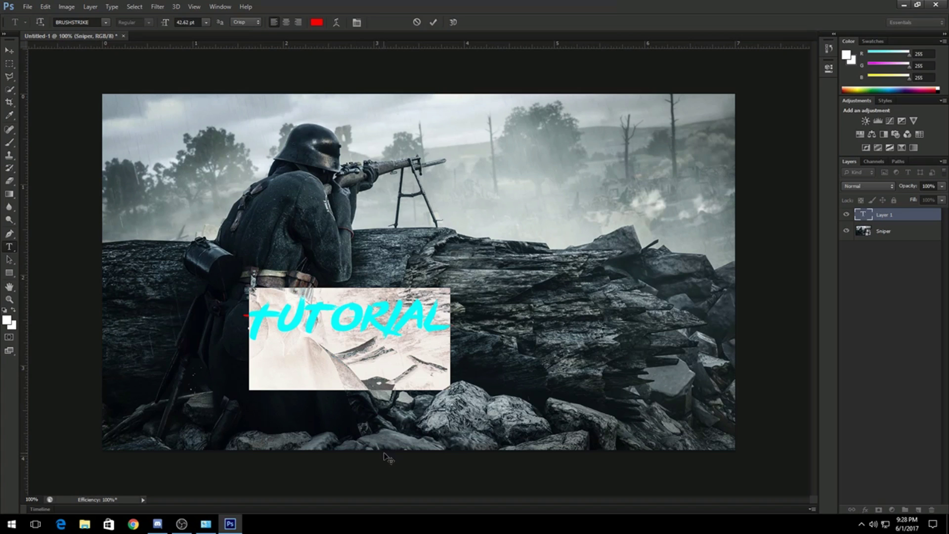
left_click(433, 22)
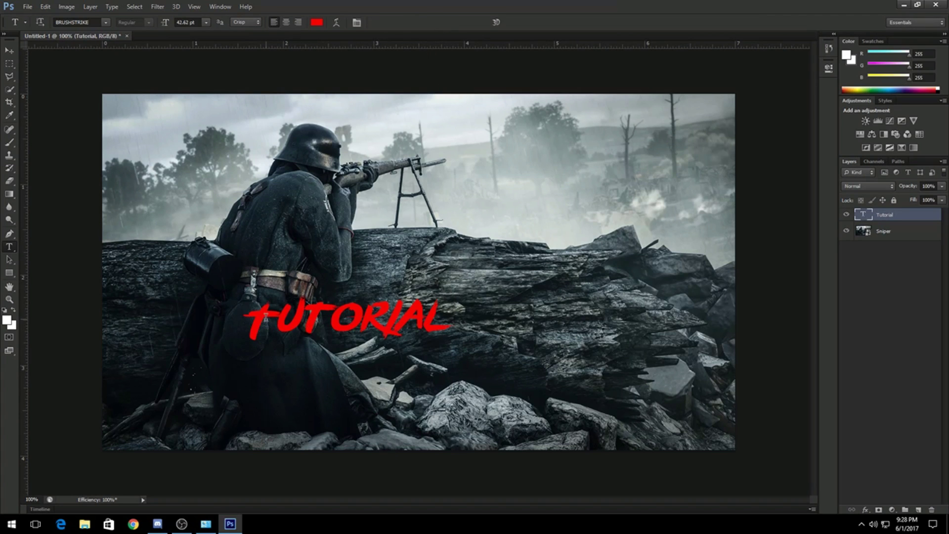
Set the "Tutorial" text's font to Another Danger Slanted - Demo and commit the edit.
double_click(266, 317)
left_click(107, 23)
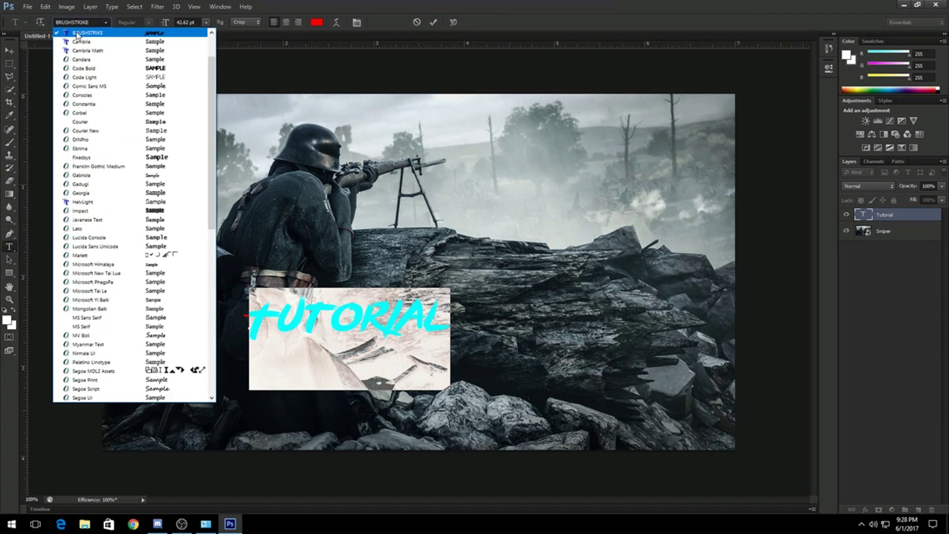
scroll(77, 39, "up", 2)
left_click(91, 50)
left_click(433, 23)
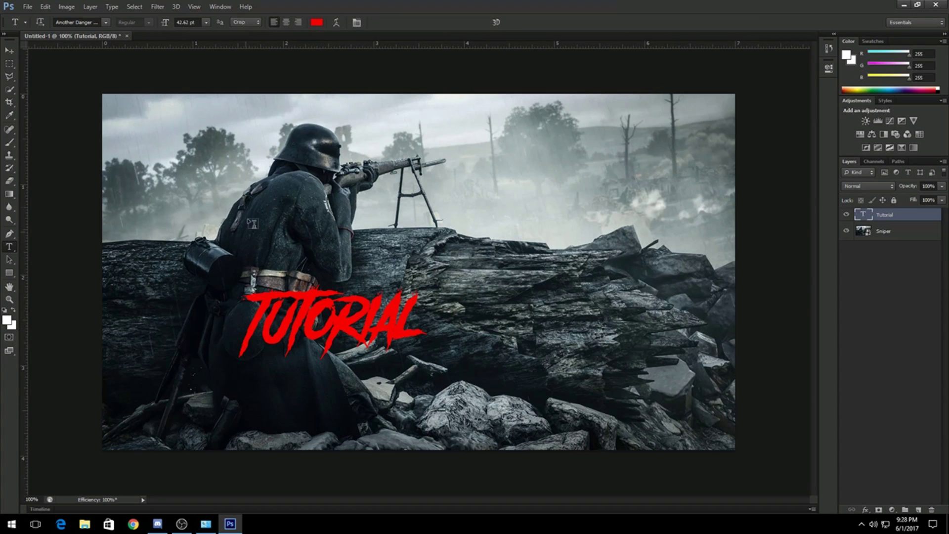
Try centre and right alignment on the "Tutorial" text, then return it to left alignment.
left_click(286, 21)
left_click(275, 22)
left_click(298, 21)
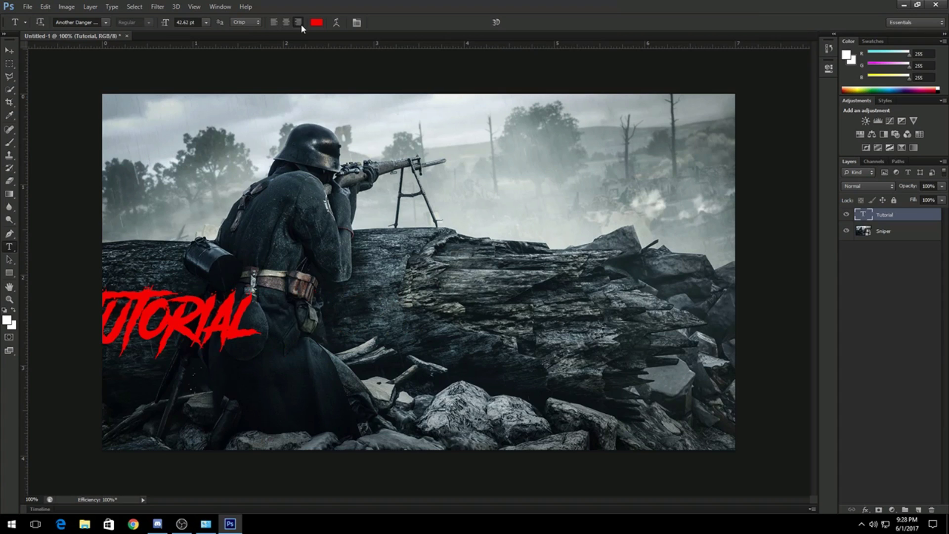
left_click(270, 22)
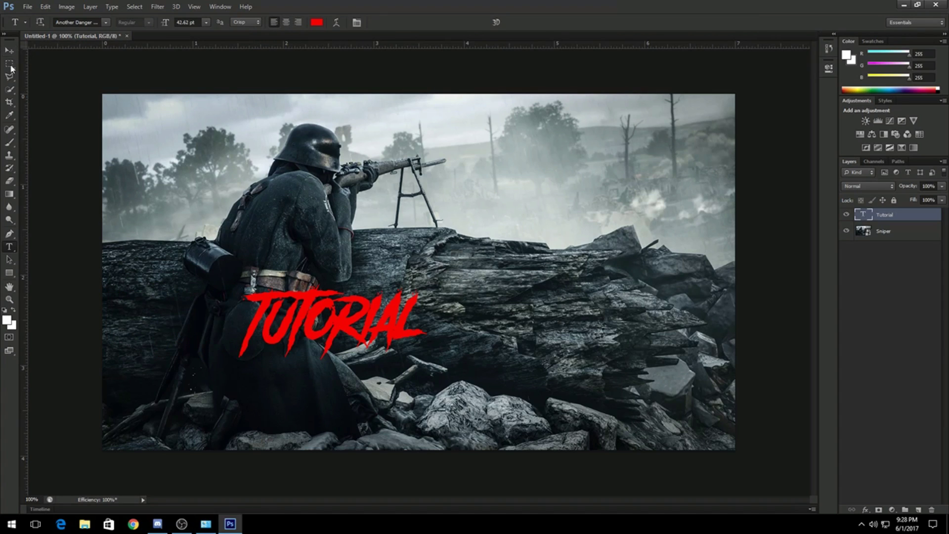
Switch the workspace to Photography.
right_click(891, 214)
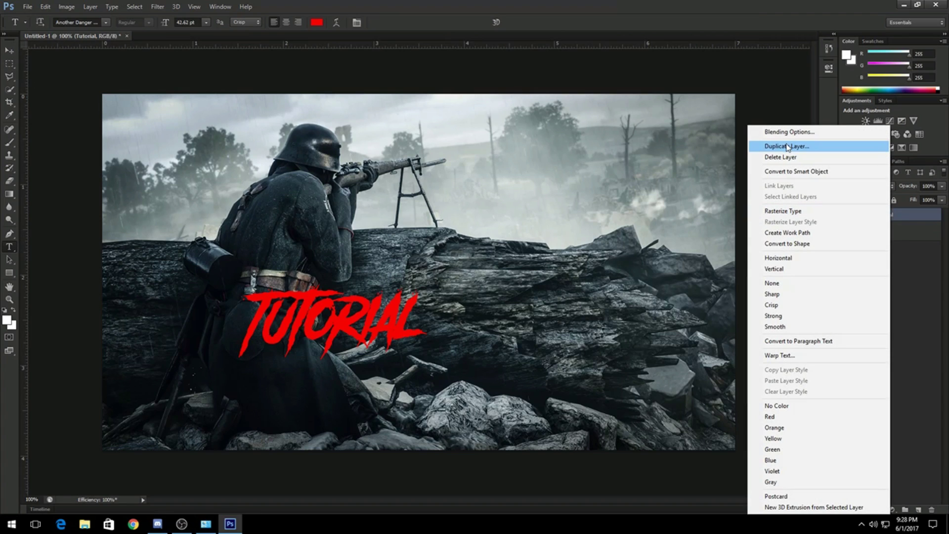
left_click(903, 253)
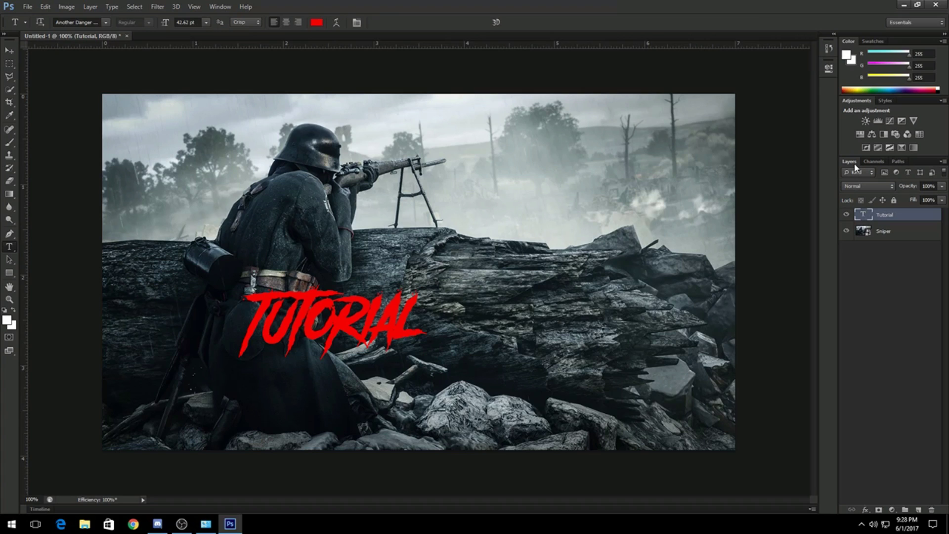
left_click(900, 23)
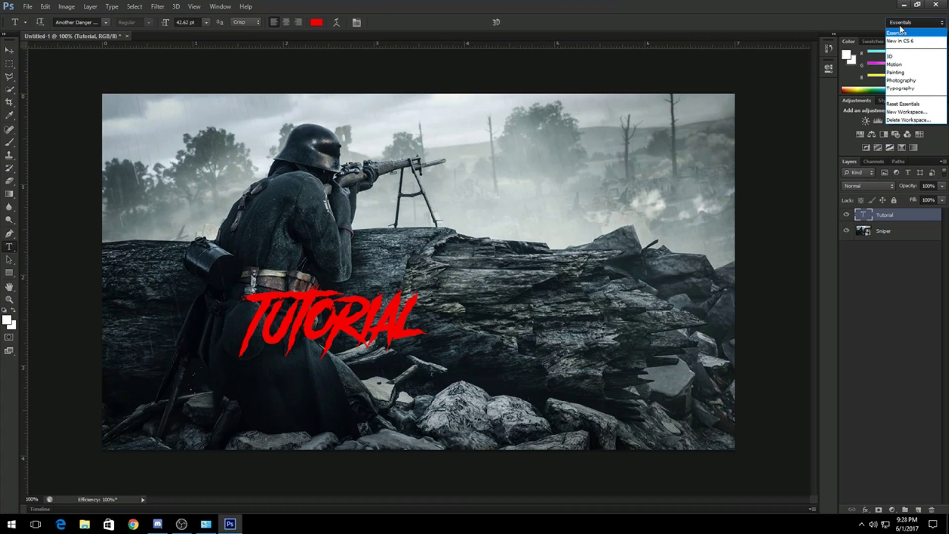
left_click(900, 23)
left_click(900, 24)
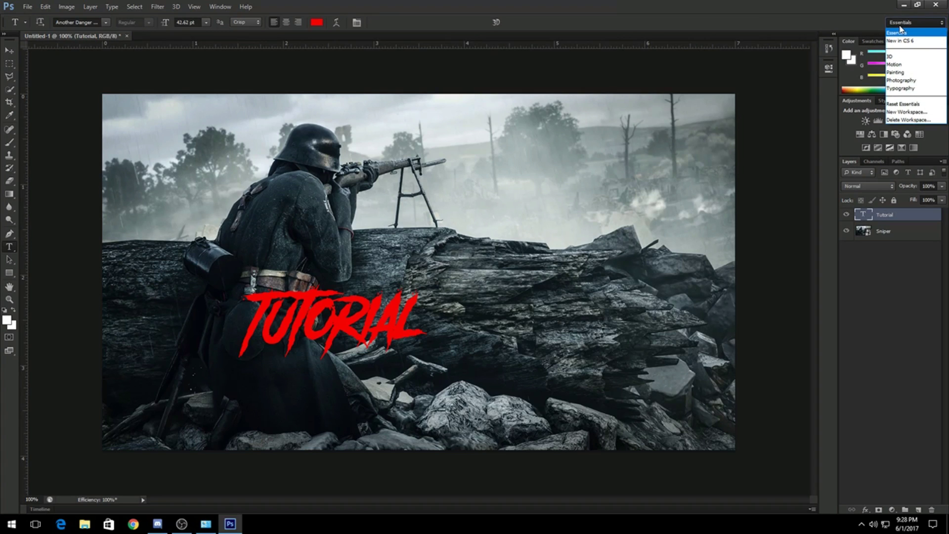
left_click(900, 80)
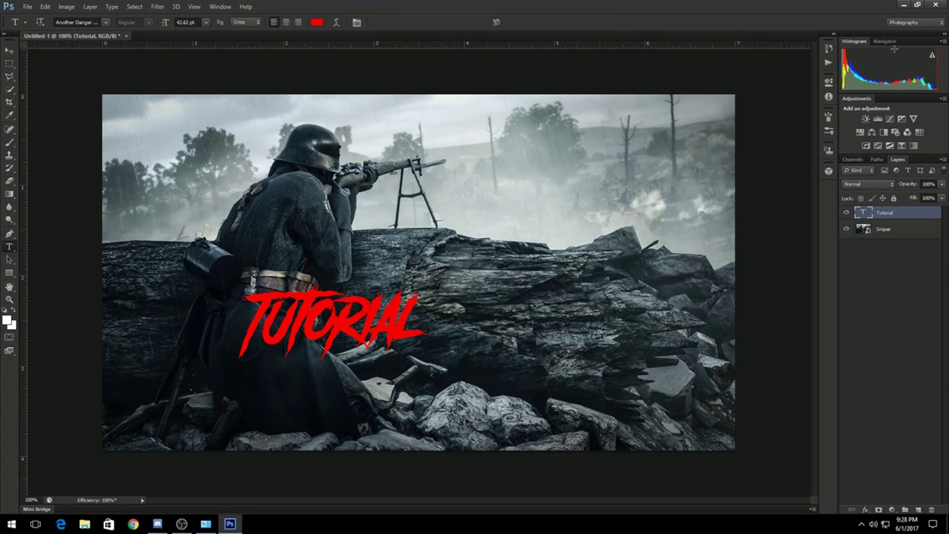
left_click(907, 24)
left_click(912, 24)
Open the blending options of the Tutorial text layer and move the dialog clear of the title.
right_click(890, 214)
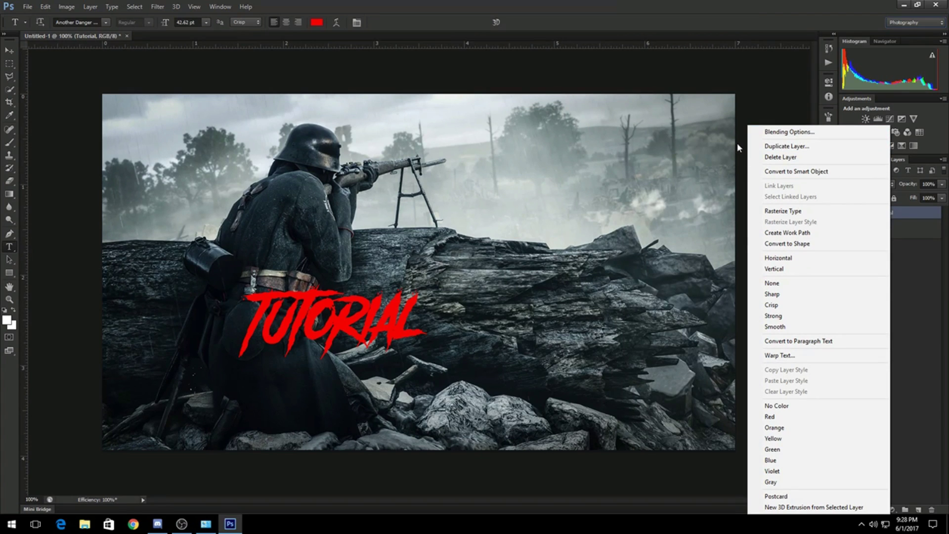
left_click(790, 133)
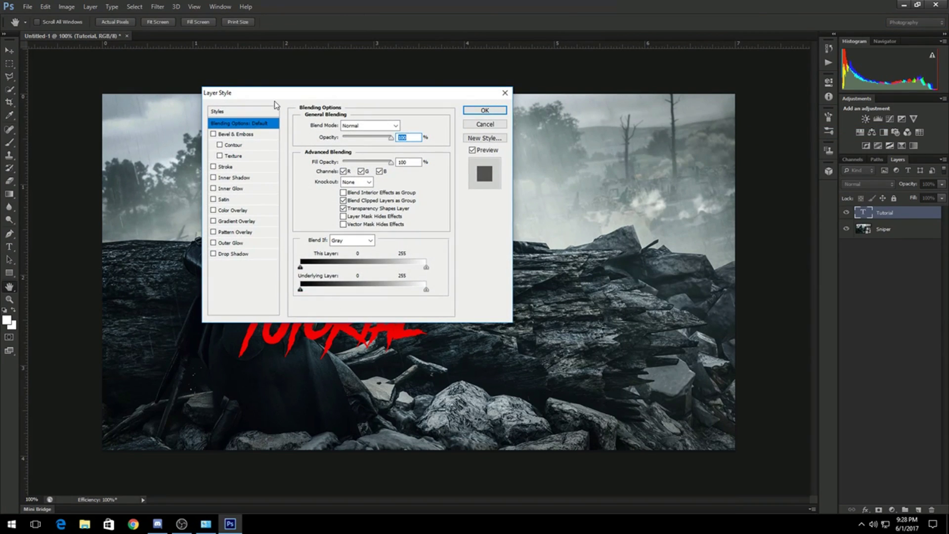
left_click_drag(275, 99, 332, 117)
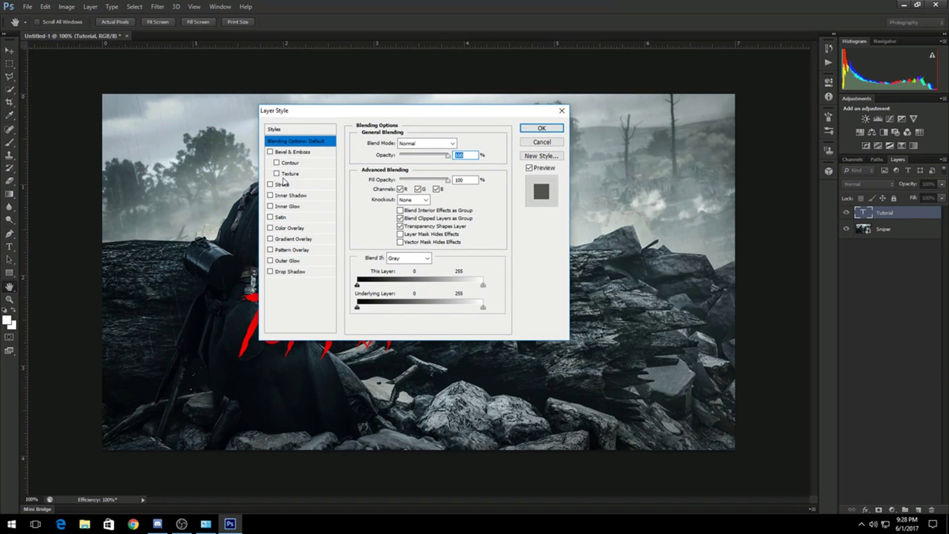
left_click_drag(337, 113, 539, 121)
Try Bevel & Emboss with Contour and Texture on the "Tutorial" text, then turn the effects off.
left_click(472, 160)
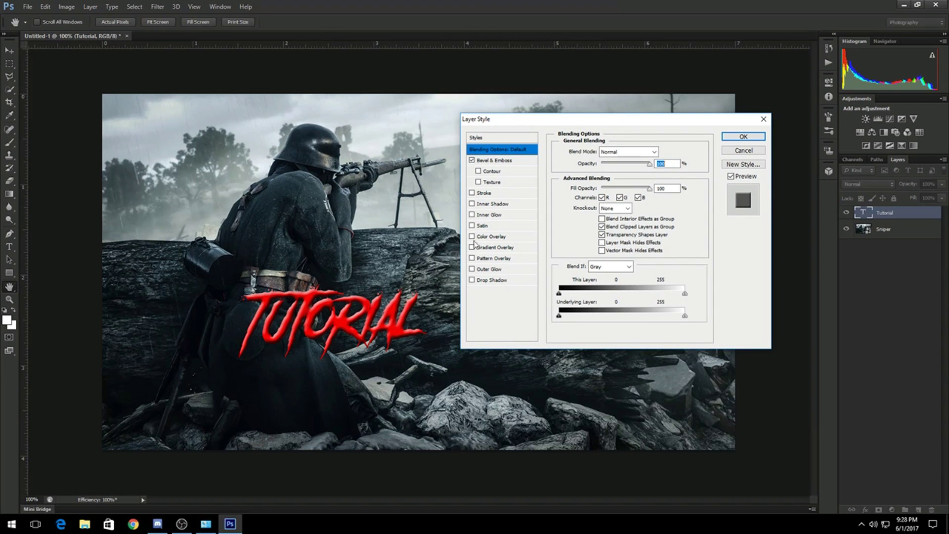
left_click(478, 171)
left_click(478, 171)
left_click(479, 182)
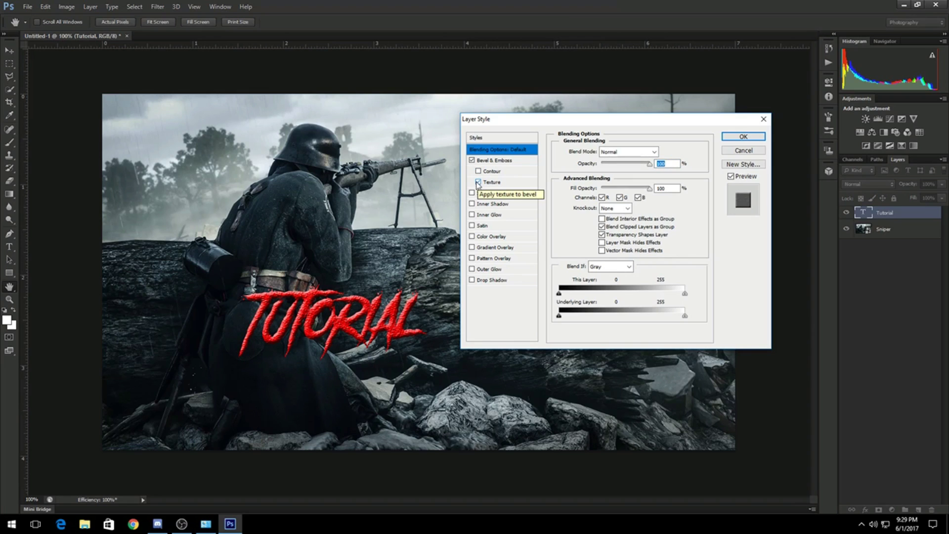
left_click(478, 182)
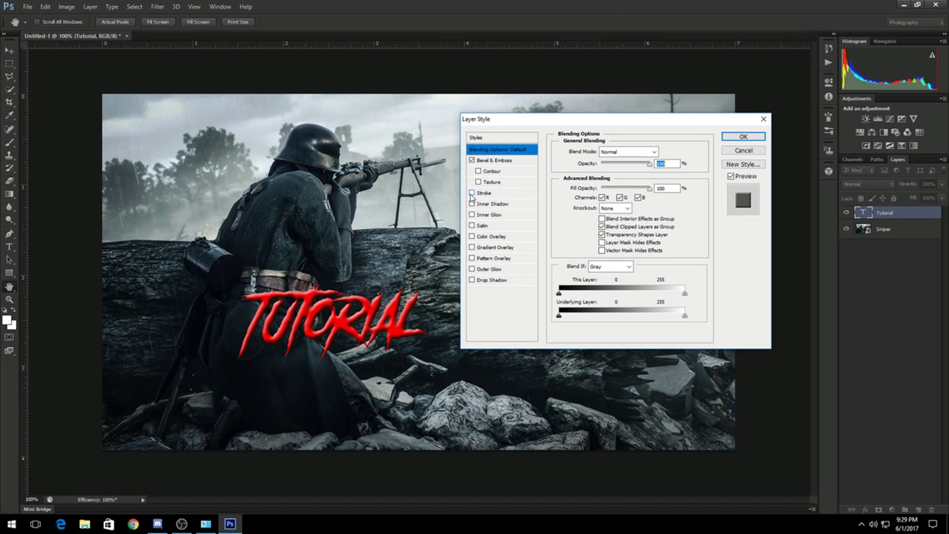
left_click(473, 161)
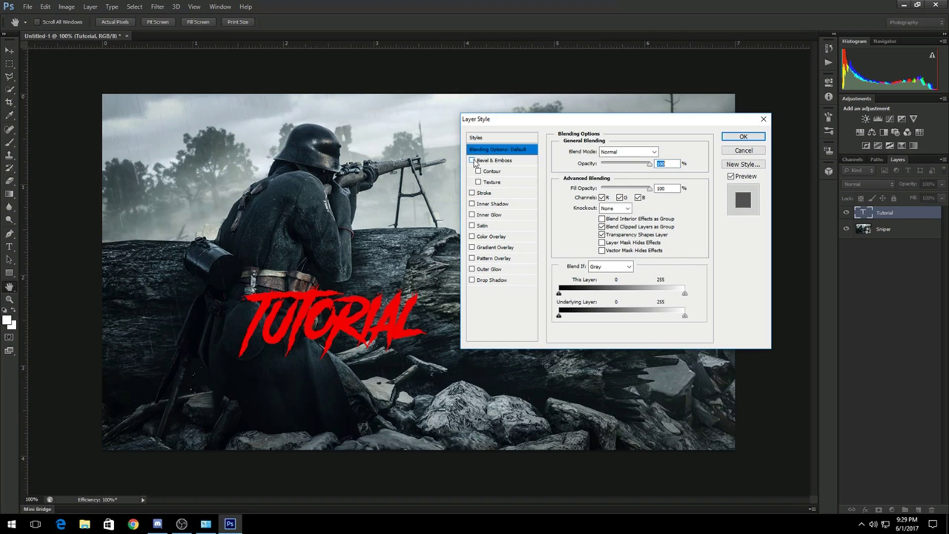
Add a Stroke effect to the "Tutorial" text and try Inner Shadow on it.
left_click(473, 194)
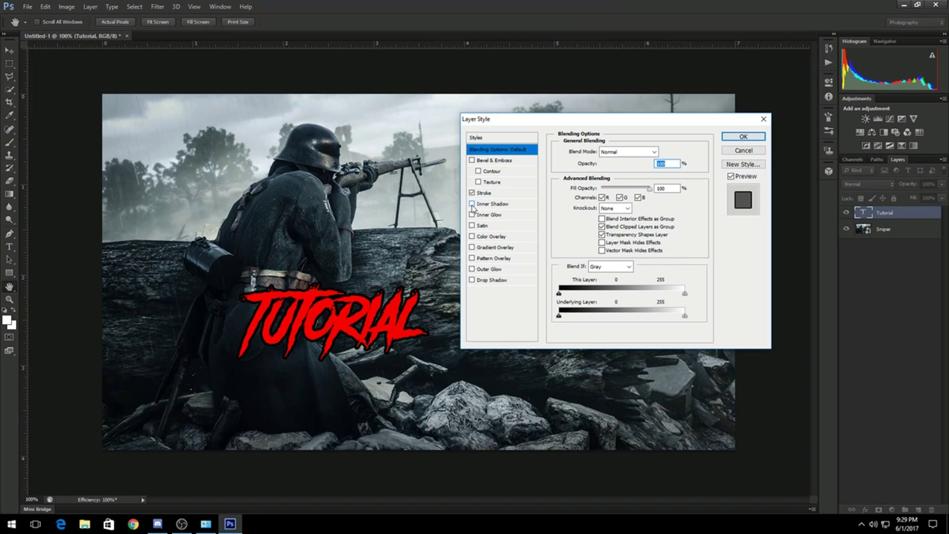
left_click(472, 204)
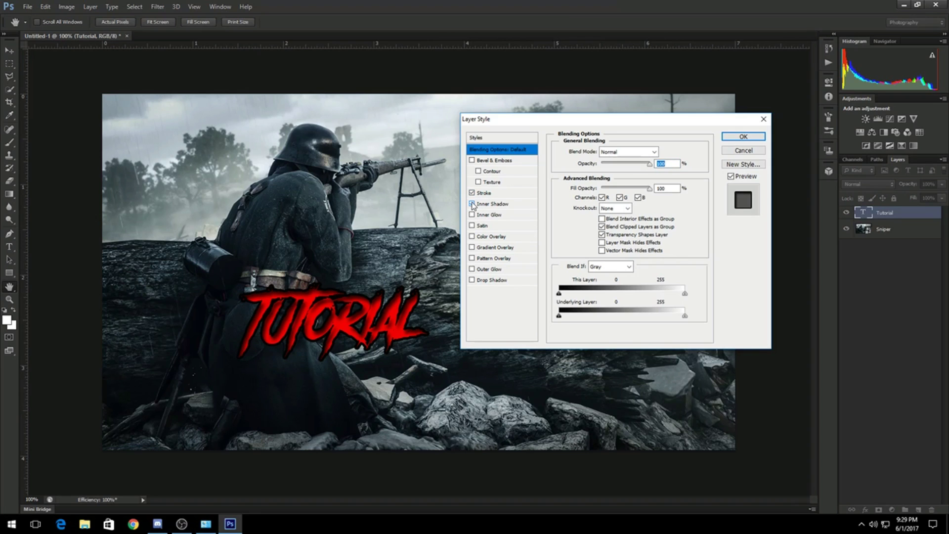
left_click(472, 204)
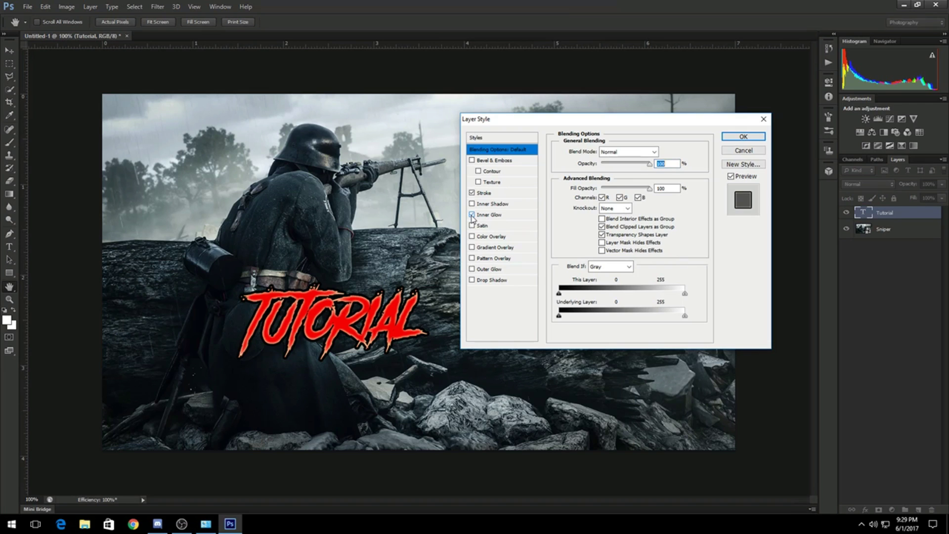
Try an Inner Glow in green 00c164 on the "Tutorial" text, then turn the glow off.
left_click(473, 215)
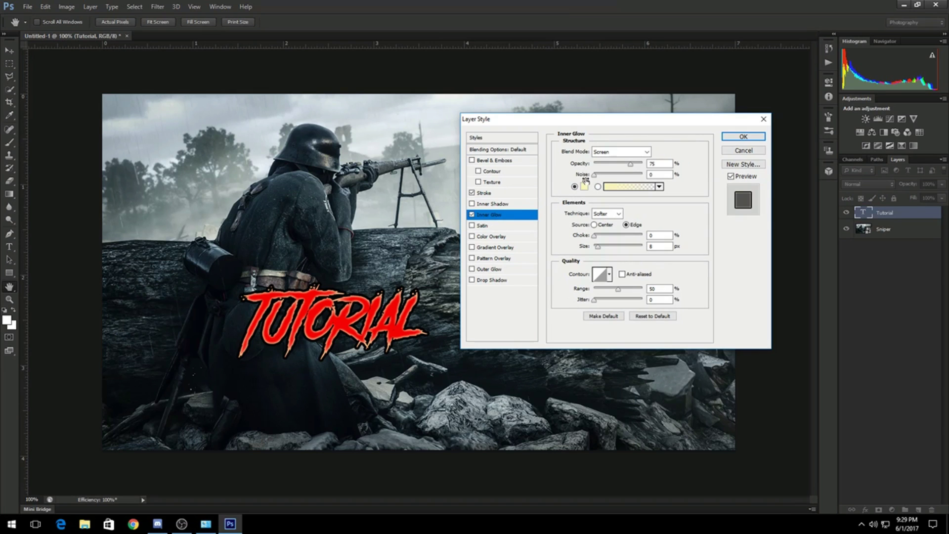
left_click(586, 186)
left_click_drag(562, 212, 484, 280)
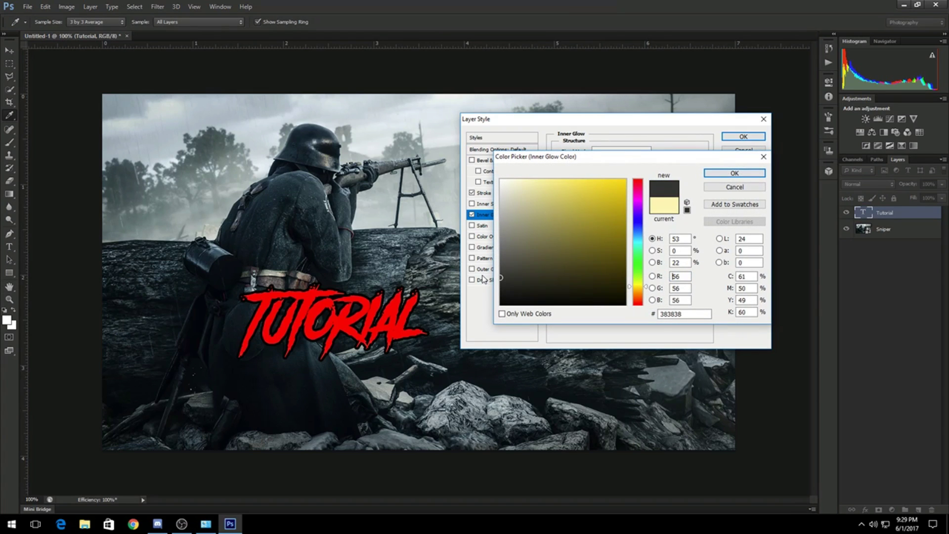
left_click_drag(646, 289, 647, 252)
left_click(625, 181)
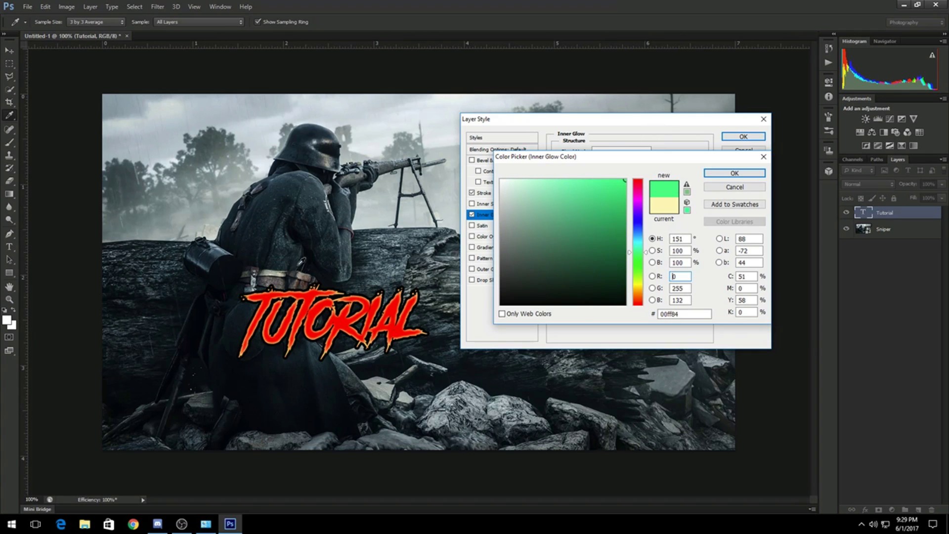
mouse_move(518, 190)
left_mouse_down()
mouse_move(546, 207)
mouse_move(594, 271)
mouse_move(649, 216)
left_mouse_up()
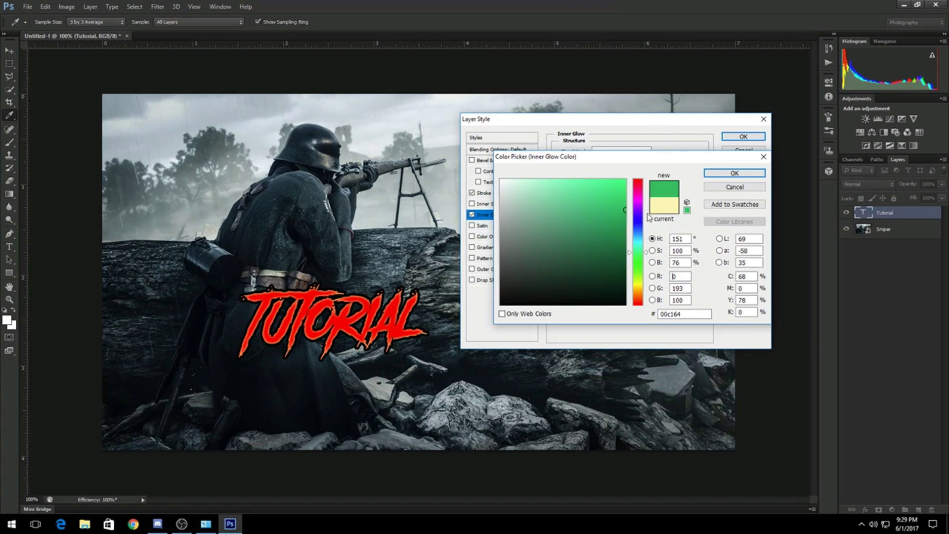
left_click(735, 173)
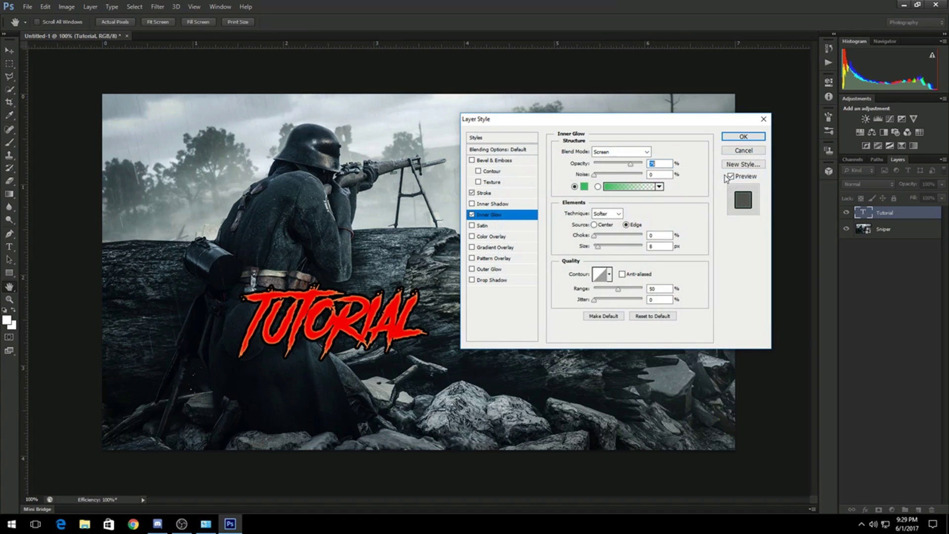
left_click(576, 188)
left_click(584, 186)
left_click(715, 180)
left_click(472, 215)
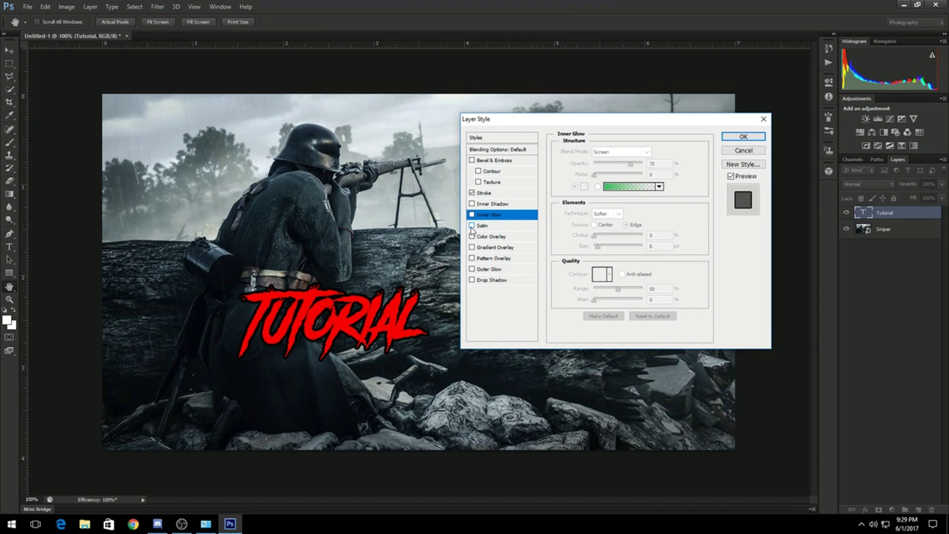
Add a Satin effect to the "Tutorial" text and set its colour to bright green.
left_click(473, 225)
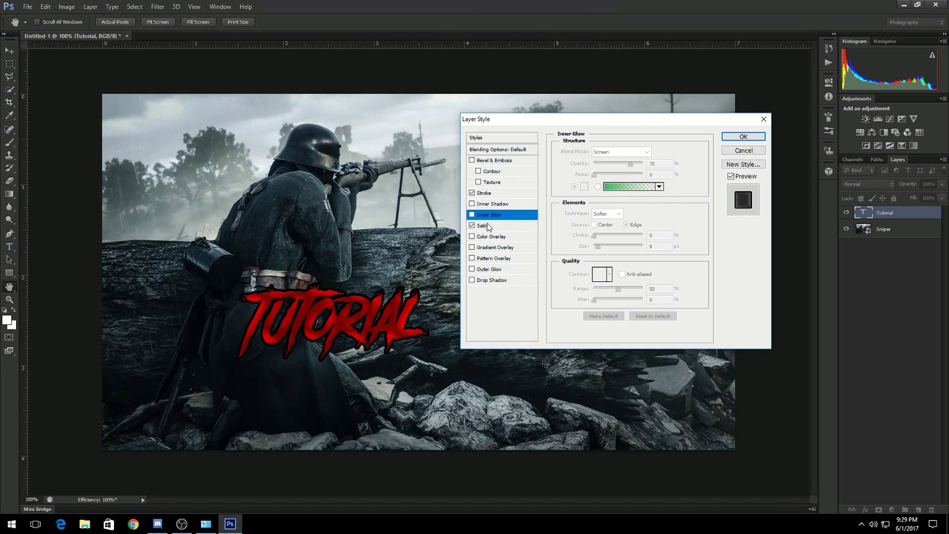
left_click(490, 225)
left_click(662, 152)
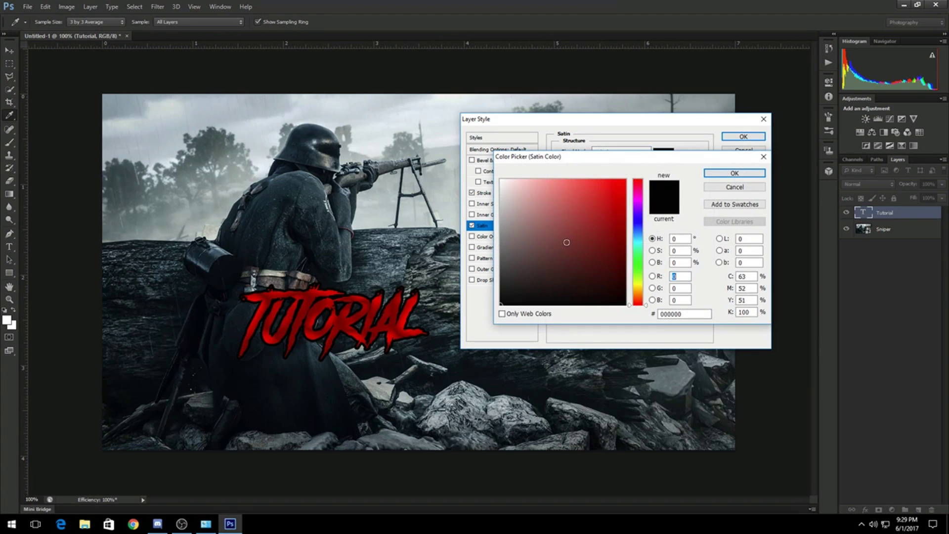
type("255")
left_click(638, 226)
left_click_drag(612, 194, 643, 151)
left_click_drag(596, 210, 563, 233)
left_click(638, 261)
mouse_move(613, 195)
left_mouse_down()
mouse_move(647, 166)
mouse_move(602, 169)
left_mouse_up()
left_click(736, 171)
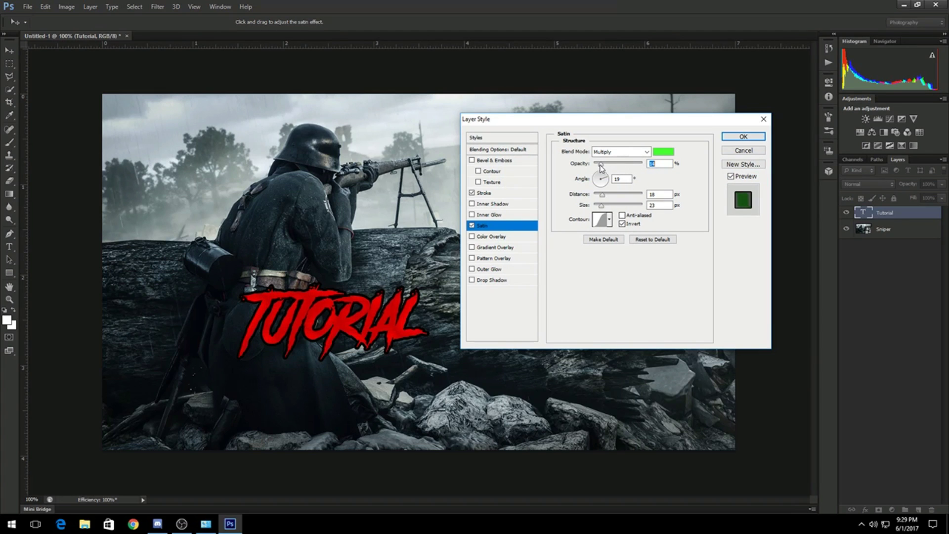
Set the Satin effect to Normal blend mode with black (000000) as its colour and 66% opacity.
left_click(625, 152)
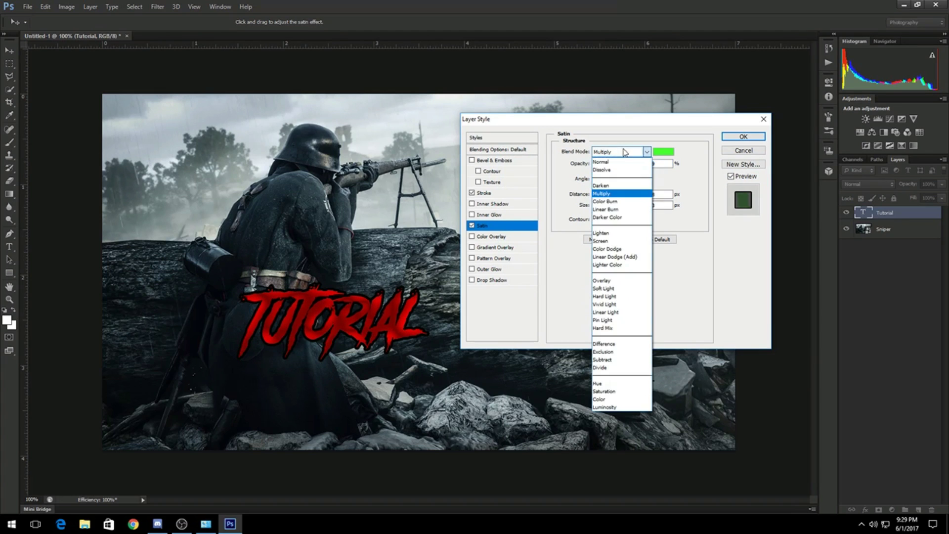
left_click(618, 162)
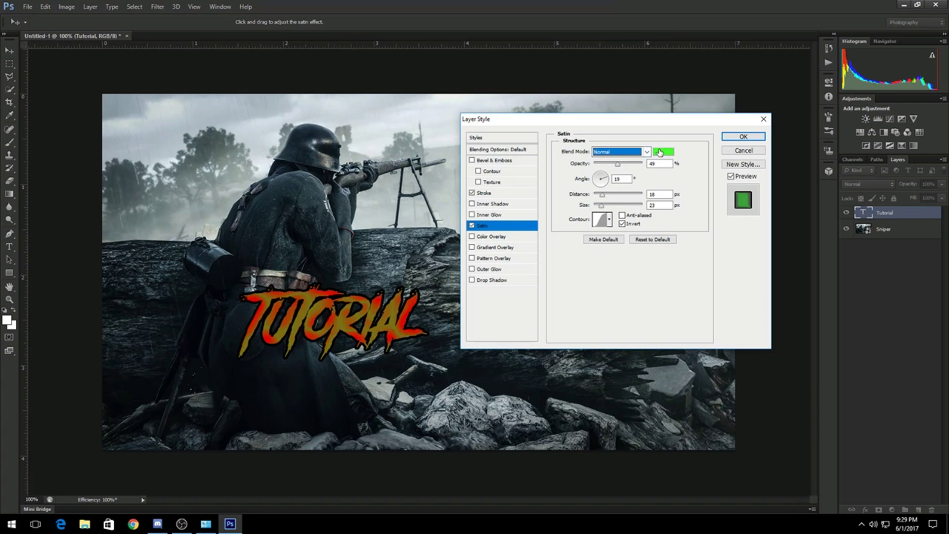
left_click(661, 154)
left_click(634, 225)
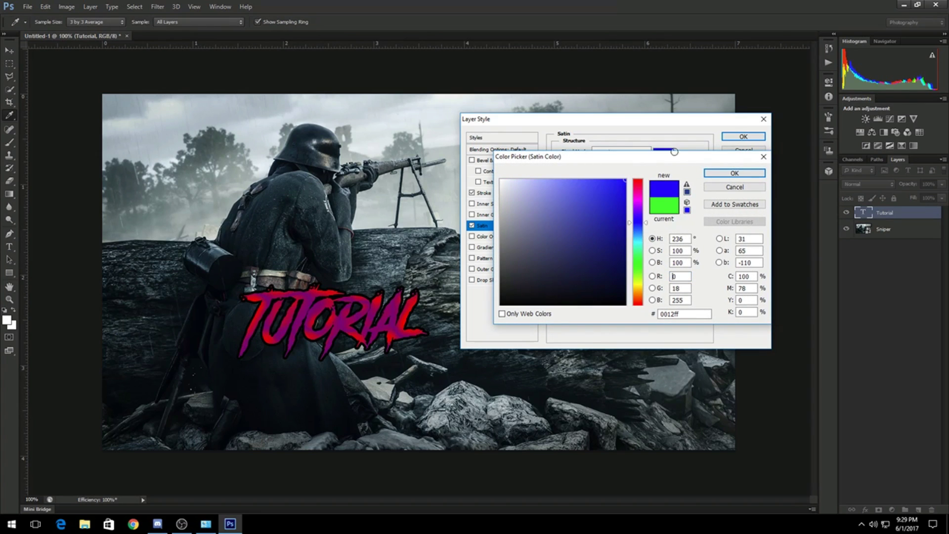
left_click(638, 242)
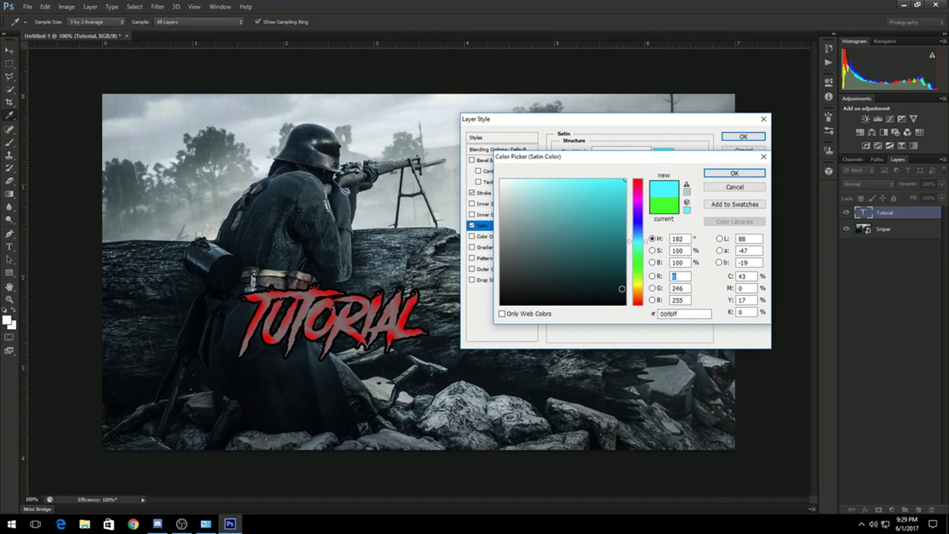
left_click(734, 174)
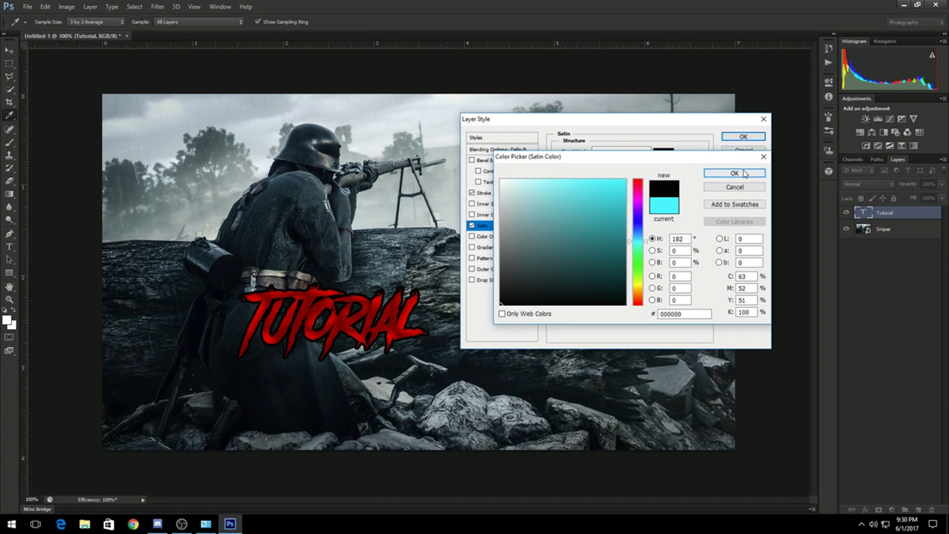
left_click(735, 170)
mouse_move(622, 165)
left_mouse_down()
mouse_move(609, 165)
mouse_move(627, 165)
left_mouse_up()
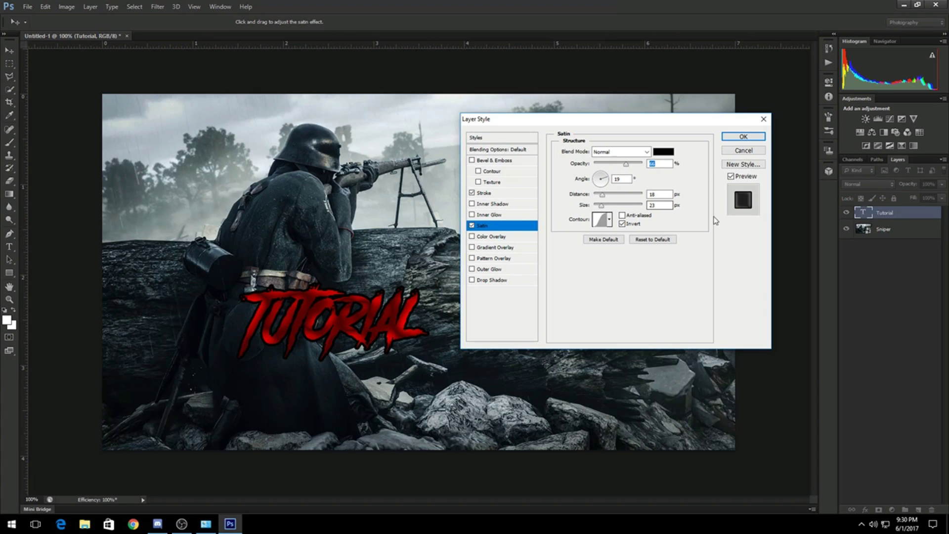
Try Color Overlay on the "Tutorial" text, switching it on and off to compare, and leave it off.
left_click(473, 237)
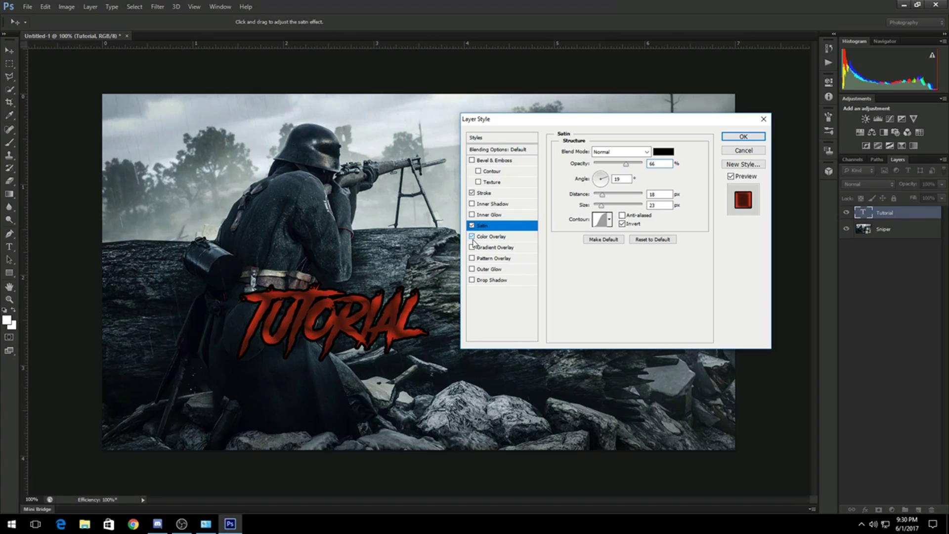
left_click(472, 237)
left_click(472, 237)
left_click(472, 237)
left_click(472, 237)
left_click(473, 237)
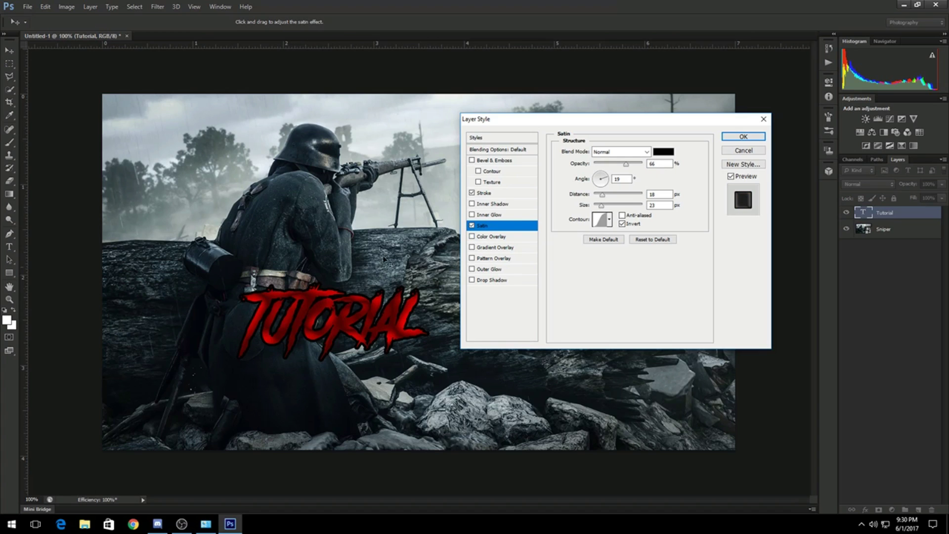
Turn on Gradient Overlay for the "Tutorial" text, slightly lower the Satin opacity and shift the satin to angle -108° and distance 52 px.
left_click(472, 248)
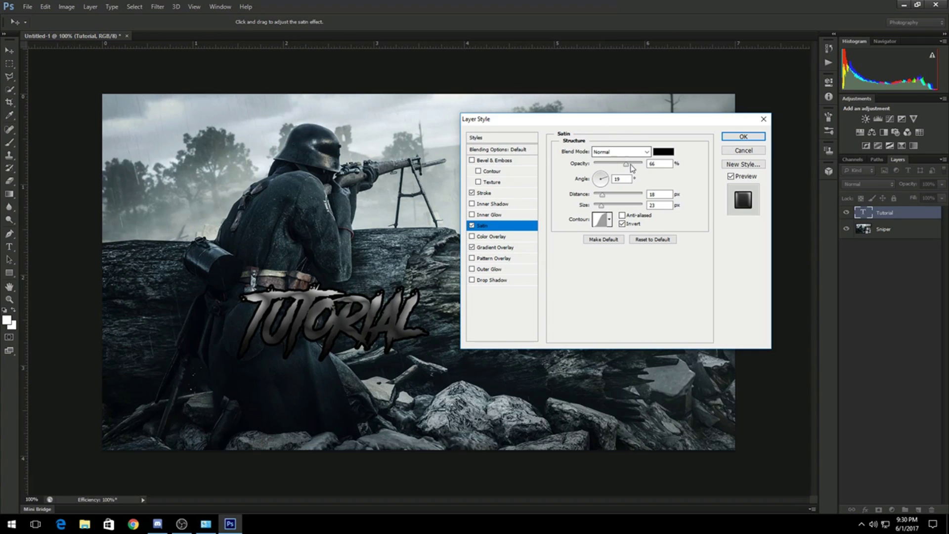
mouse_move(627, 164)
left_mouse_down()
mouse_move(619, 165)
mouse_move(627, 164)
left_mouse_up()
mouse_move(626, 166)
left_mouse_down()
mouse_move(648, 164)
mouse_move(621, 164)
left_mouse_up()
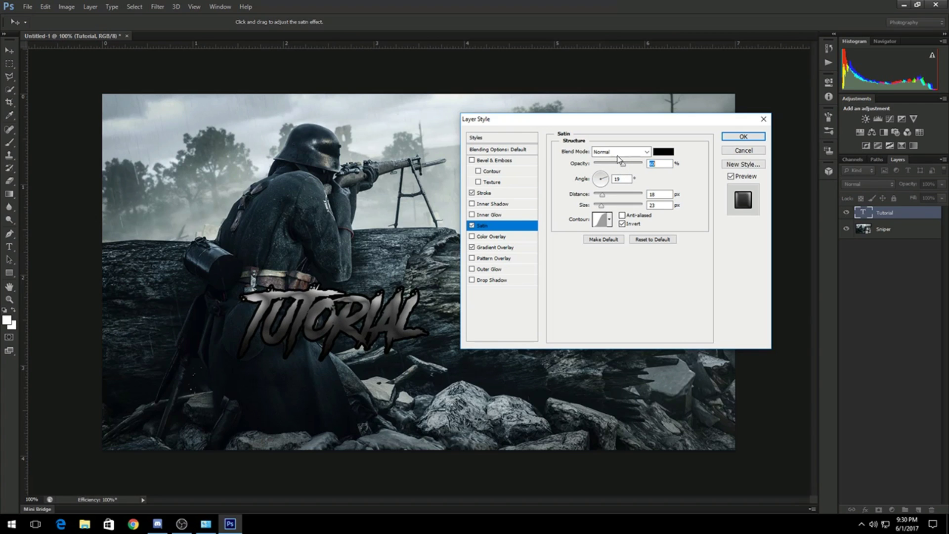
mouse_move(353, 321)
left_mouse_down()
mouse_move(405, 257)
mouse_move(316, 342)
left_mouse_up()
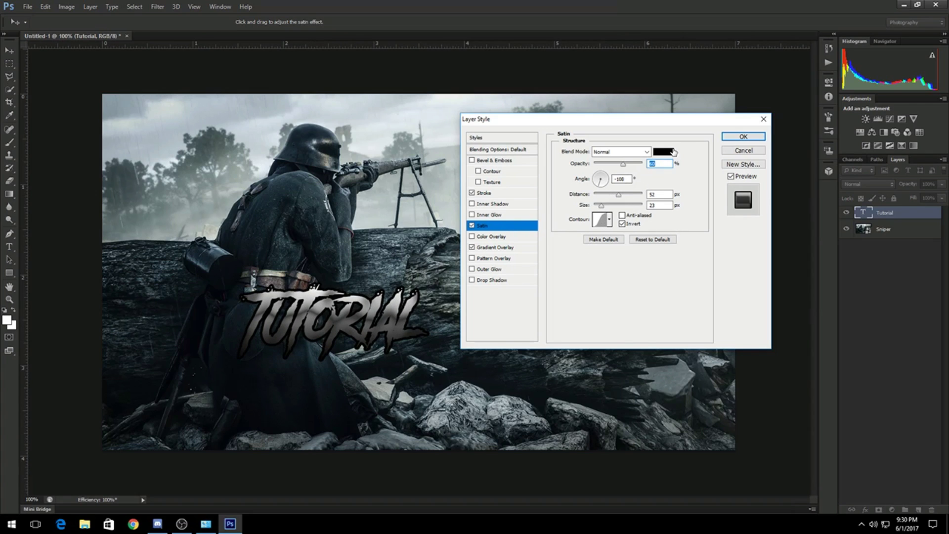
Set the Satin colour of the "Tutorial" text to cyan 00f6ff.
left_click(665, 152)
type("00f6ff")
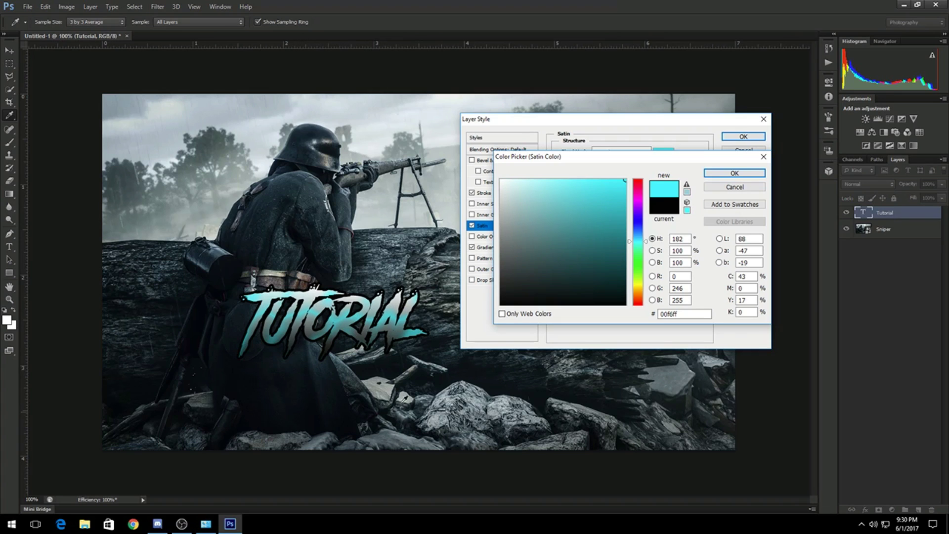
left_click(735, 172)
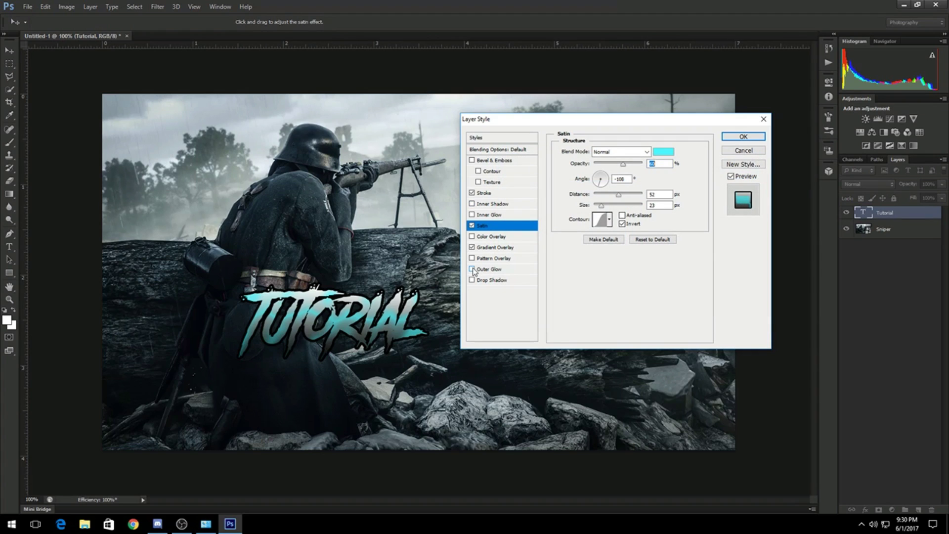
Turn on Drop Shadow for the "Tutorial" text, compare full Satin opacity and settle on a slightly reduced one.
left_click(473, 269)
left_click(472, 280)
left_click_drag(627, 167, 729, 172)
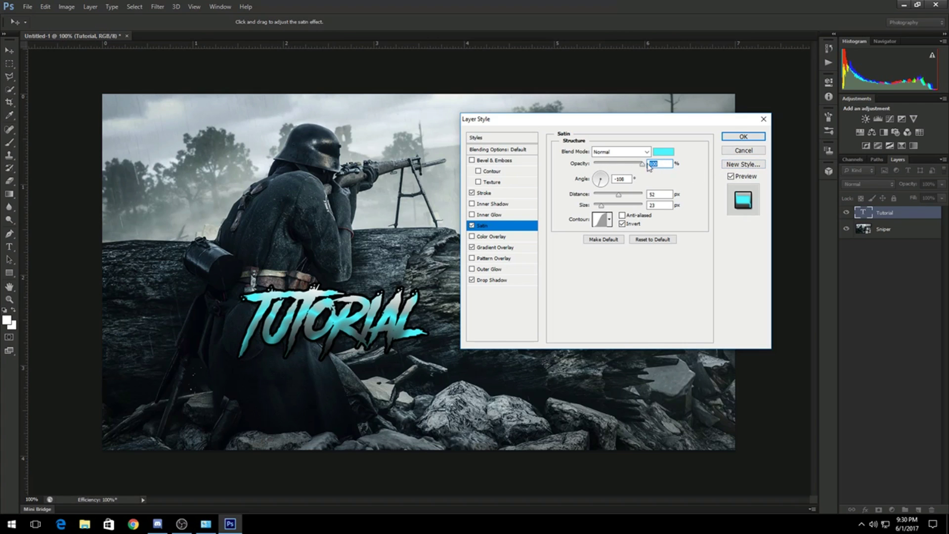
left_click_drag(622, 165, 619, 165)
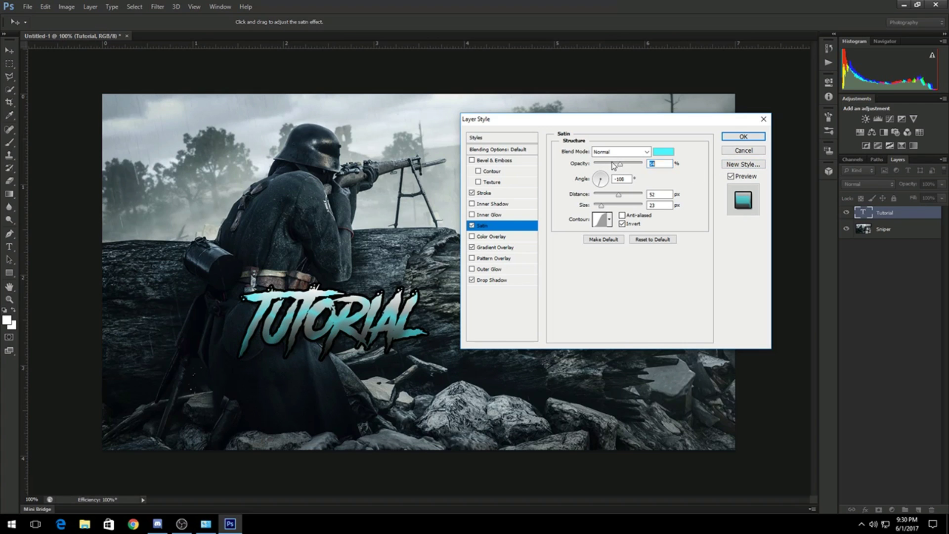
Set the Drop Shadow to 100% opacity and 8% spread, and slightly adjust its distance and size.
left_click(486, 280)
left_click_drag(635, 167, 641, 171)
left_click_drag(597, 193, 600, 196)
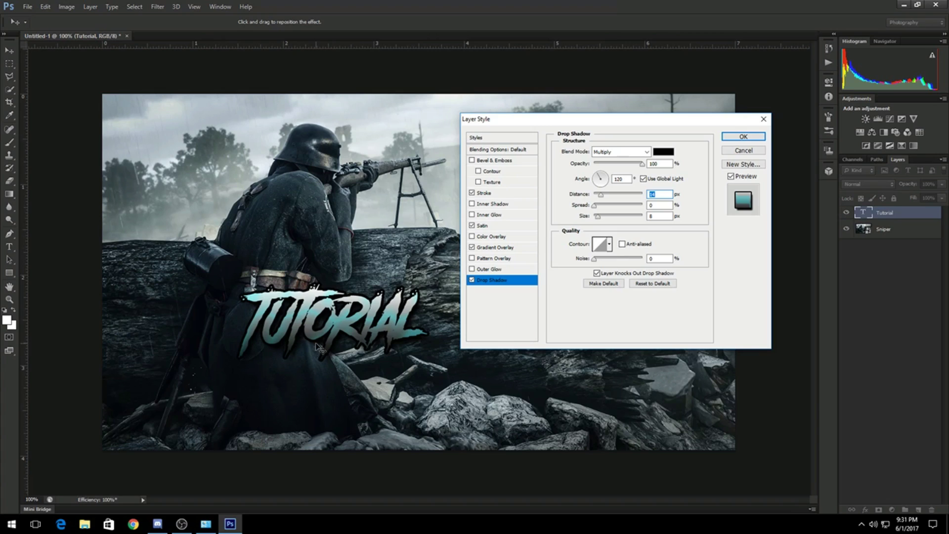
left_click(598, 216)
left_click(598, 205)
type("8")
left_click(601, 195)
Use black (000000) as the Drop Shadow colour and apply the layer style to the "Tutorial" text.
left_click(664, 151)
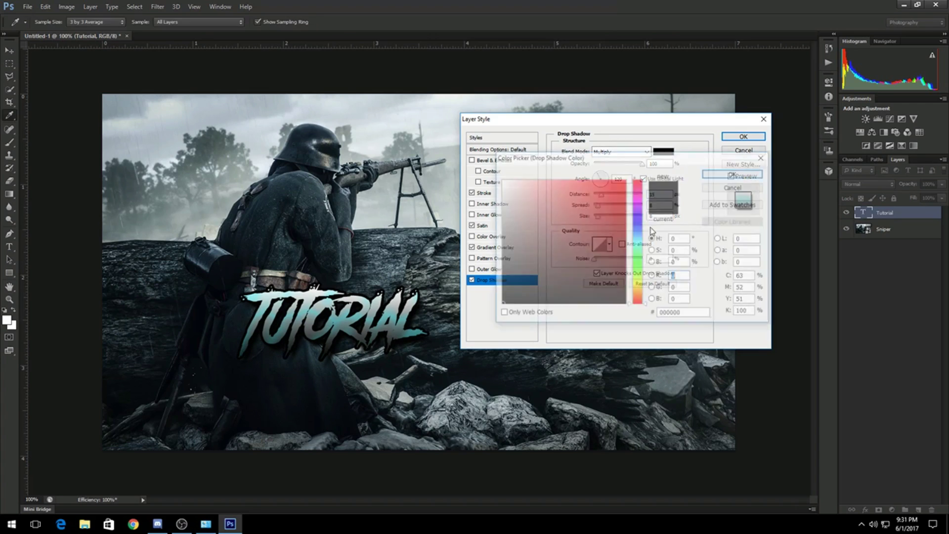
left_click_drag(618, 196, 653, 150)
type("0")
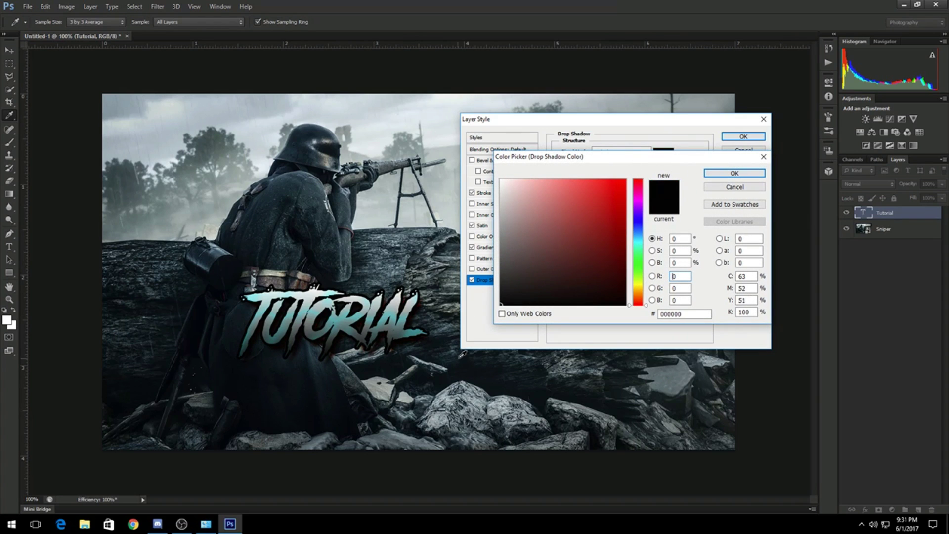
left_click(724, 175)
left_click(742, 136)
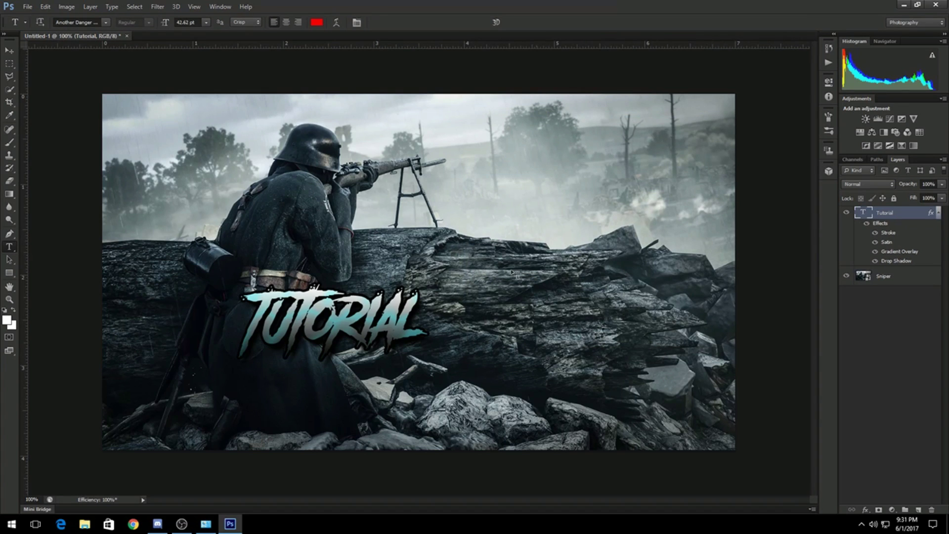
Move the styled "Tutorial" text into the sky area to the right of the sniper's rifle.
left_click(9, 50)
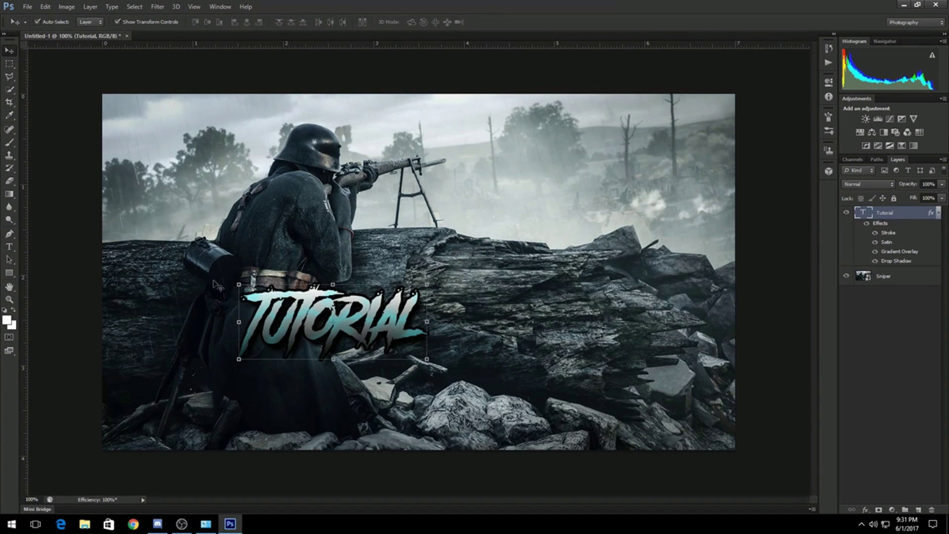
left_click_drag(295, 309, 526, 158)
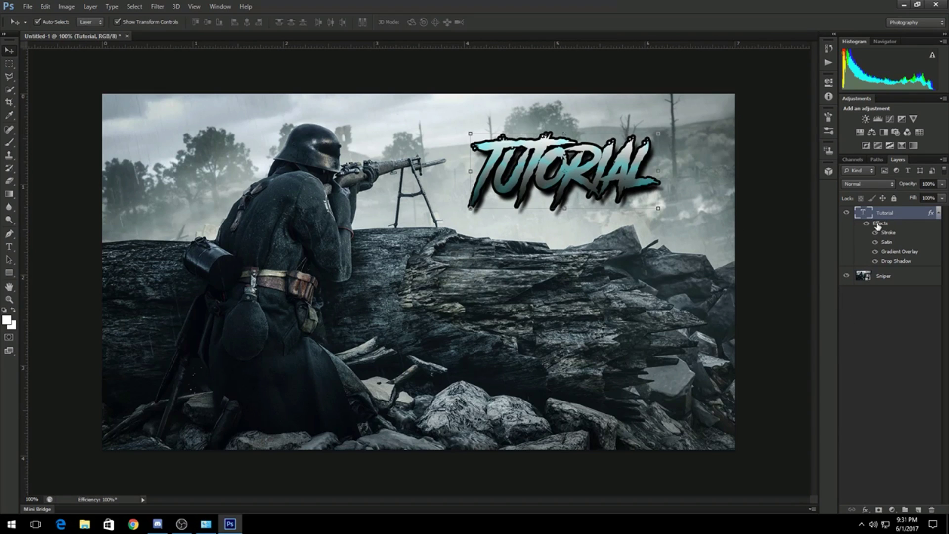
Add a second text layer reading "oin" over the soldier's waist.
left_click(10, 246)
left_click(239, 327)
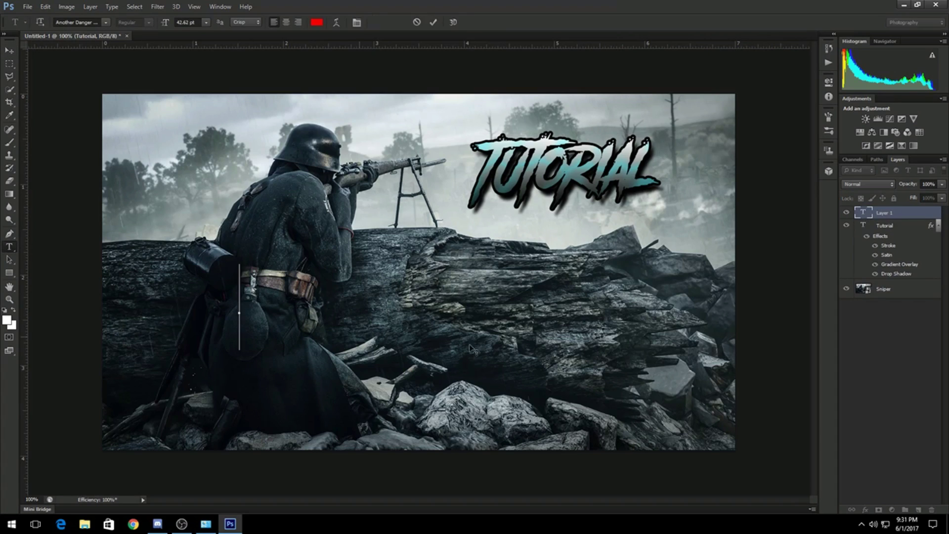
type("ONRE")
key("BackSpace")
key("BackSpace")
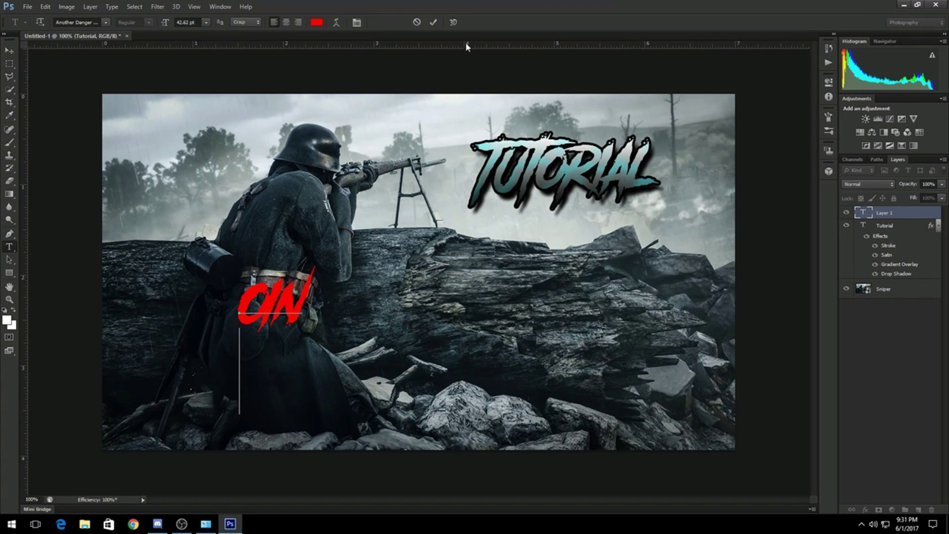
left_click(434, 21)
Copy the layer style from "Tutorial" onto the "oin" text and move that text onto the log beneath the title.
right_click(888, 210)
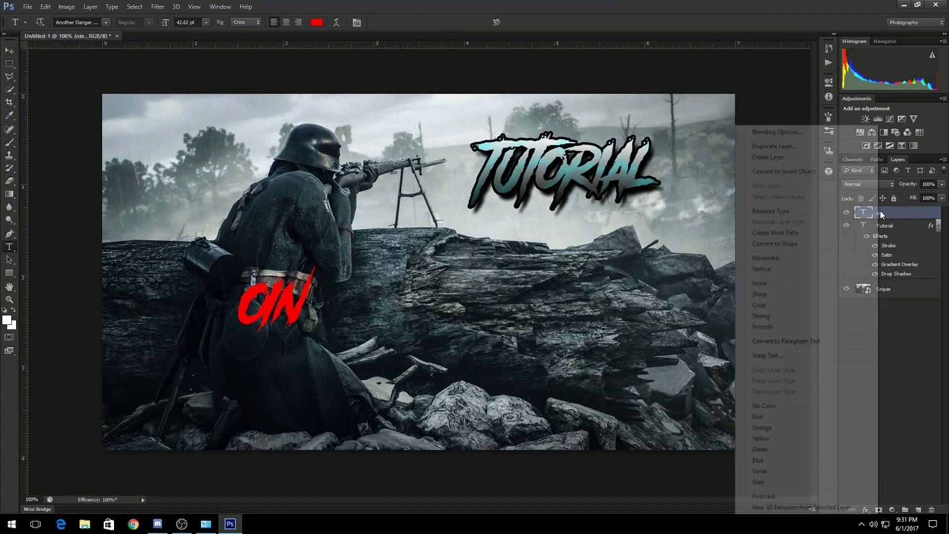
left_click(894, 238)
right_click(890, 227)
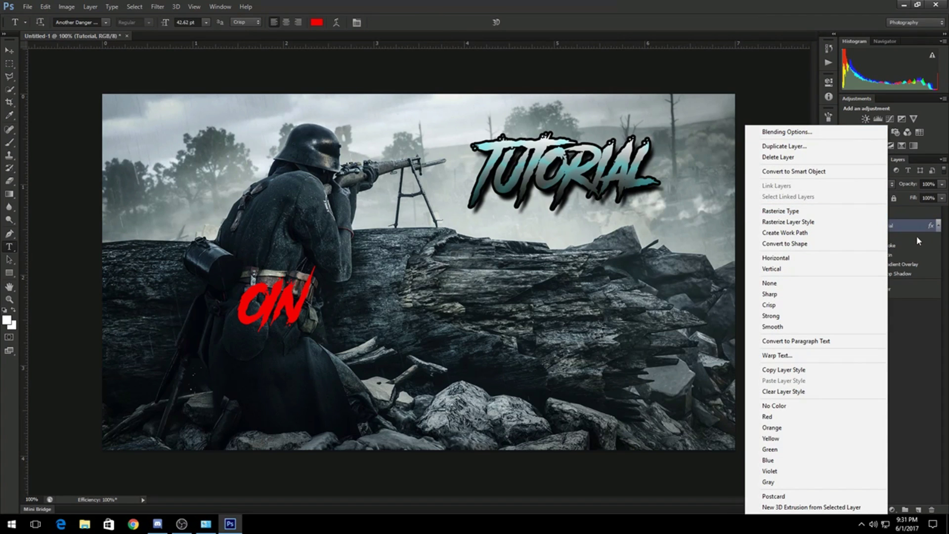
left_click(779, 371)
left_click(888, 214)
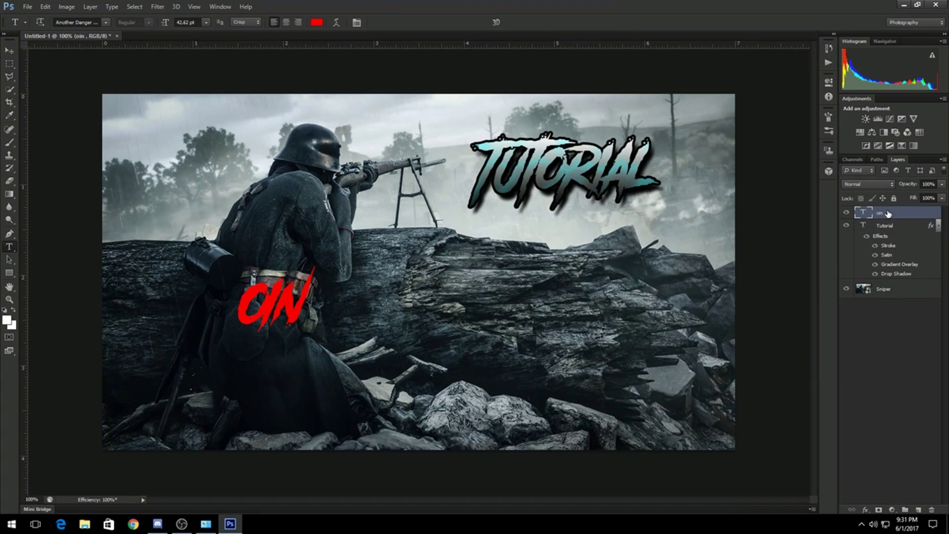
right_click(888, 214)
left_click(780, 381)
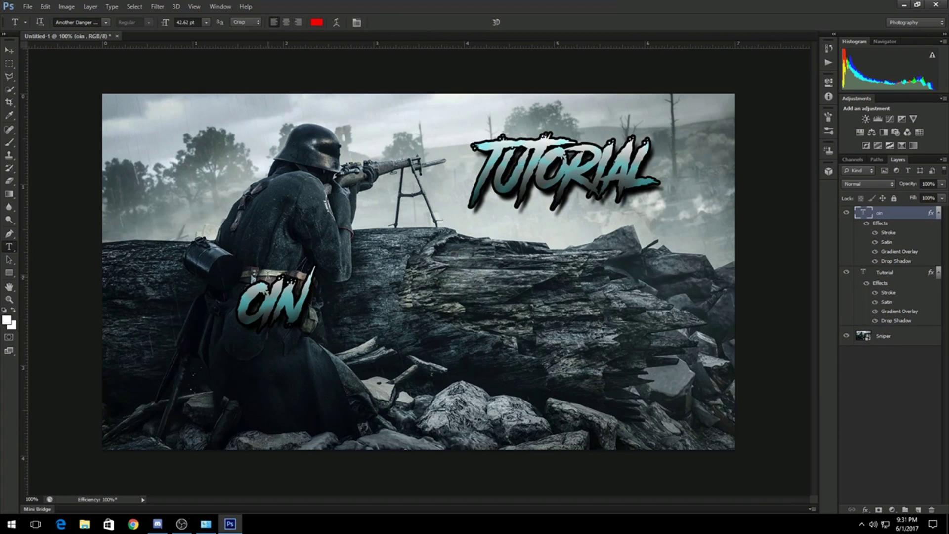
left_click(9, 51)
left_click_drag(270, 302, 559, 275)
Add a Brightness/Contrast adjustment above the Sniper layer with brightness 3 and contrast -12.
left_click(899, 339)
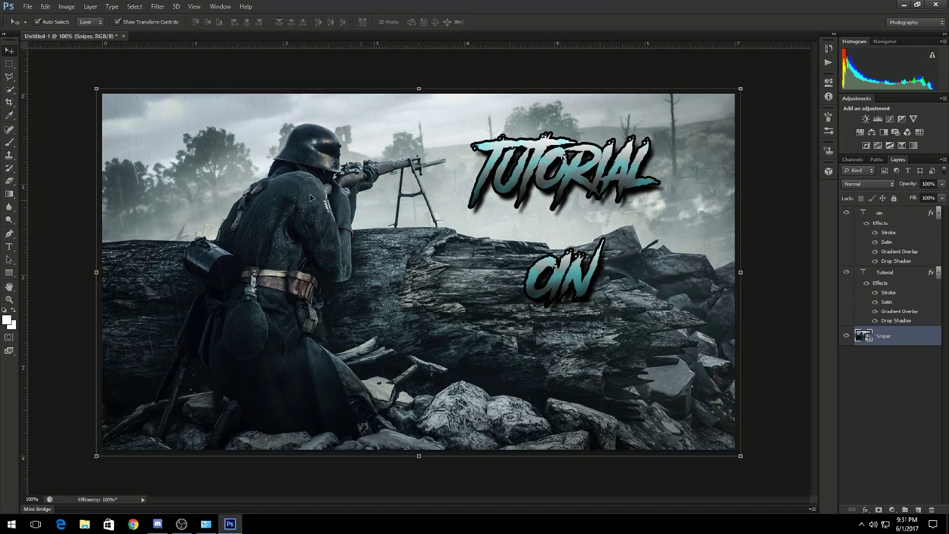
left_click(893, 510)
left_click(874, 517)
left_click(892, 511)
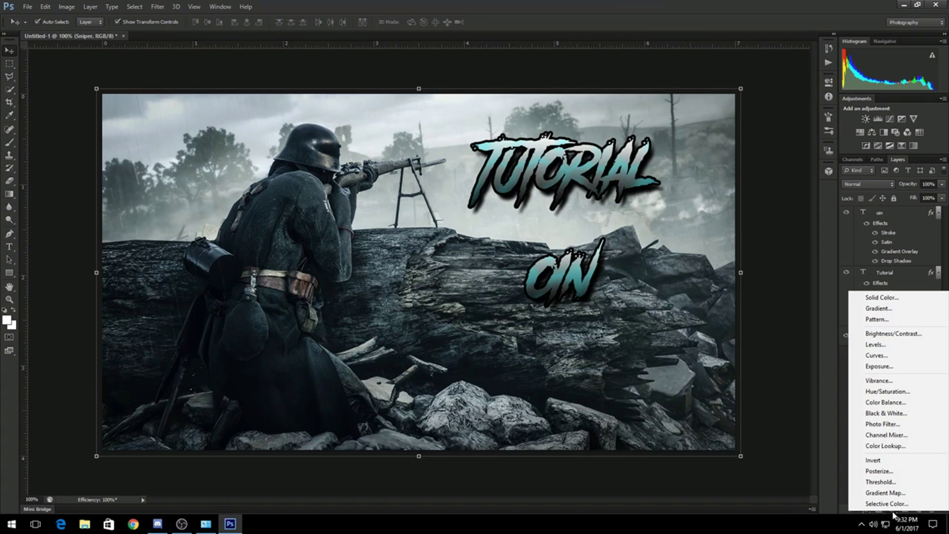
left_click(866, 118)
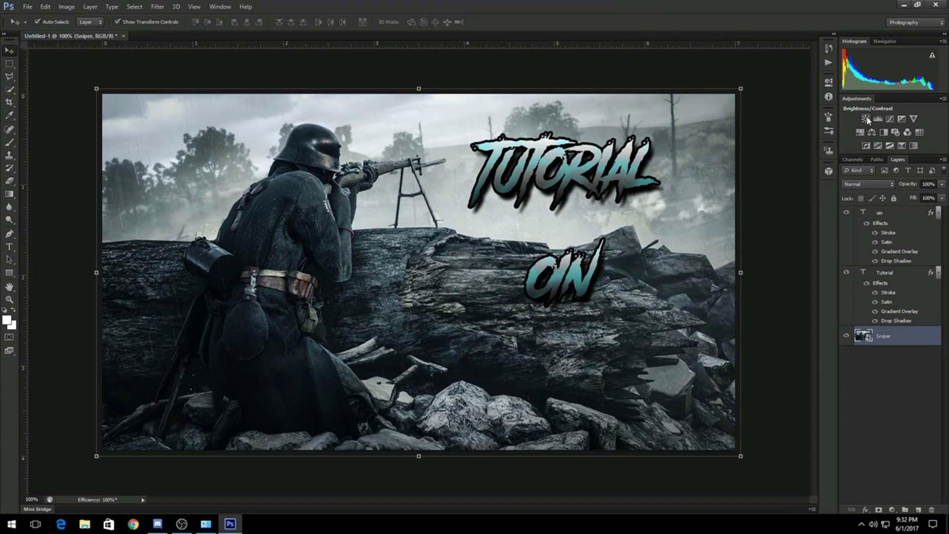
left_click_drag(760, 131, 756, 130)
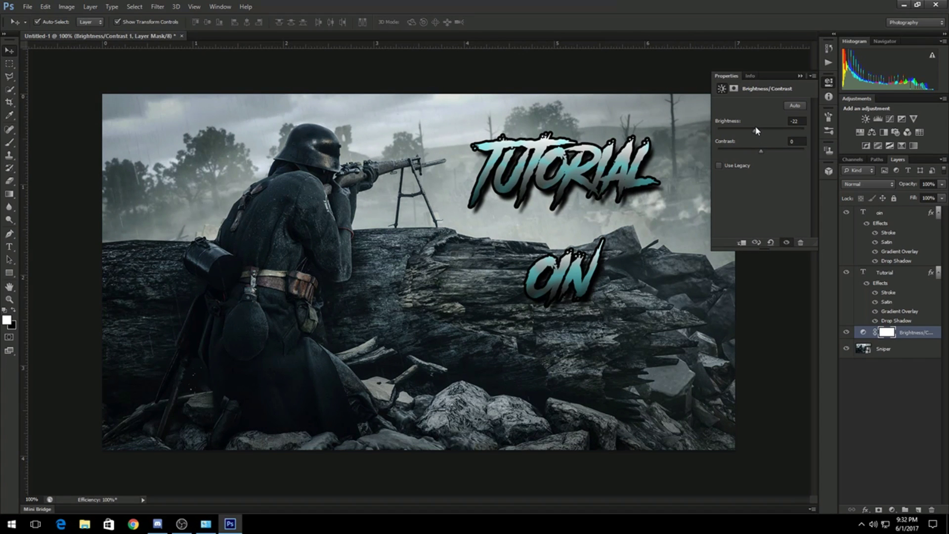
mouse_move(762, 129)
left_mouse_down()
mouse_move(773, 128)
mouse_move(753, 133)
mouse_move(767, 136)
mouse_move(755, 139)
mouse_move(767, 138)
mouse_move(768, 151)
mouse_move(751, 151)
mouse_move(762, 130)
left_mouse_up()
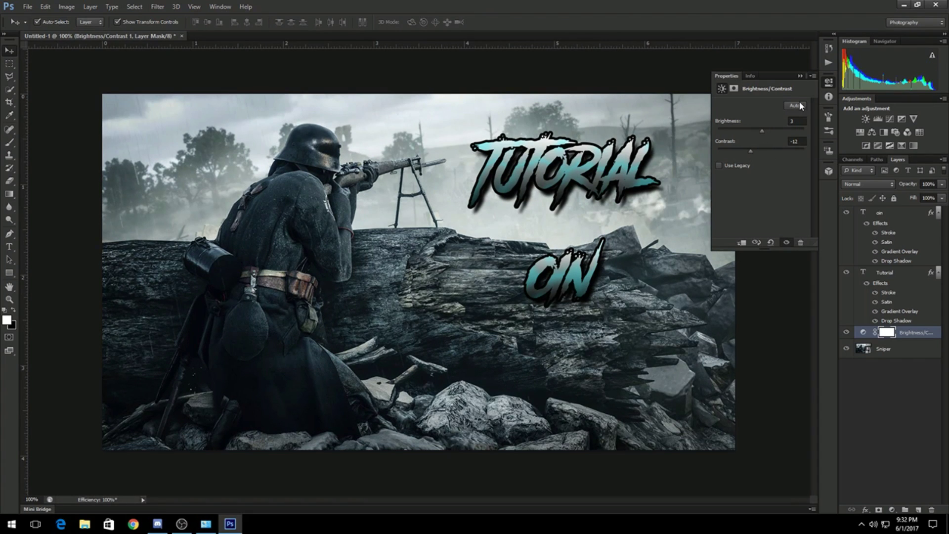
left_click(801, 76)
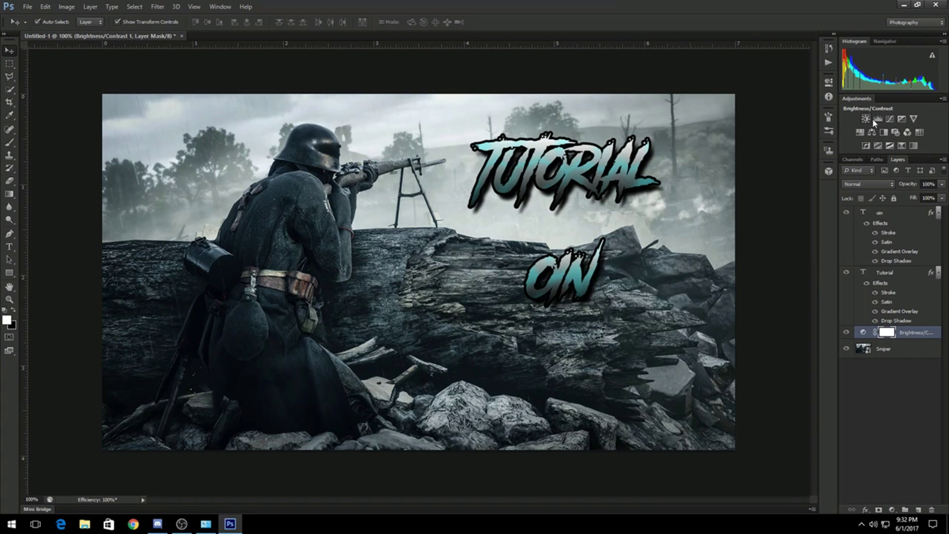
Add an Exposure adjustment over the background with exposure -0.46, offset about -0.0287 and gamma correction 1.05.
left_click(901, 122)
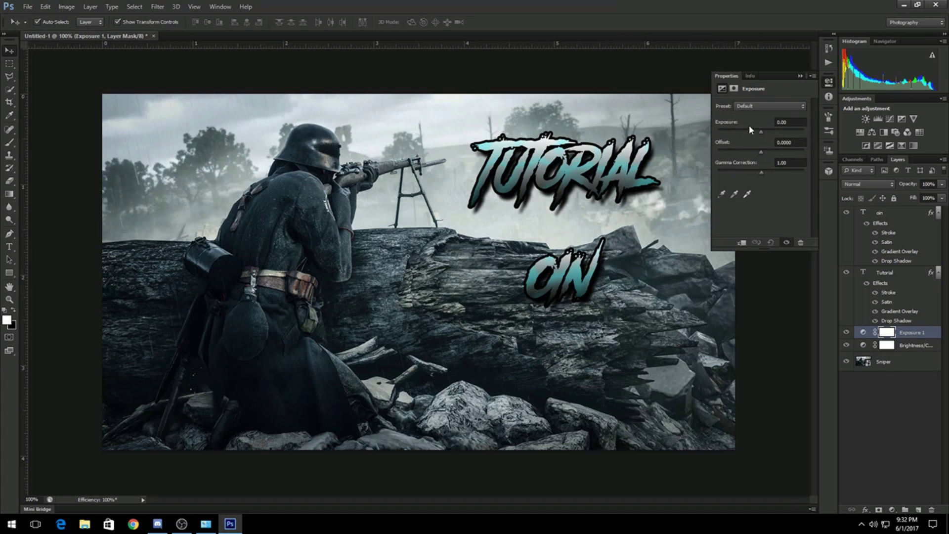
left_click_drag(760, 128, 751, 151)
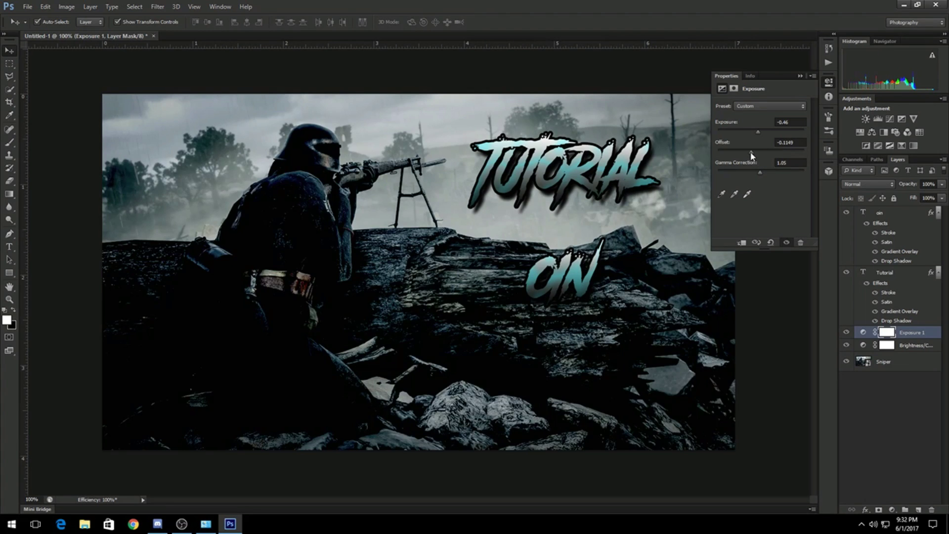
left_click(759, 152)
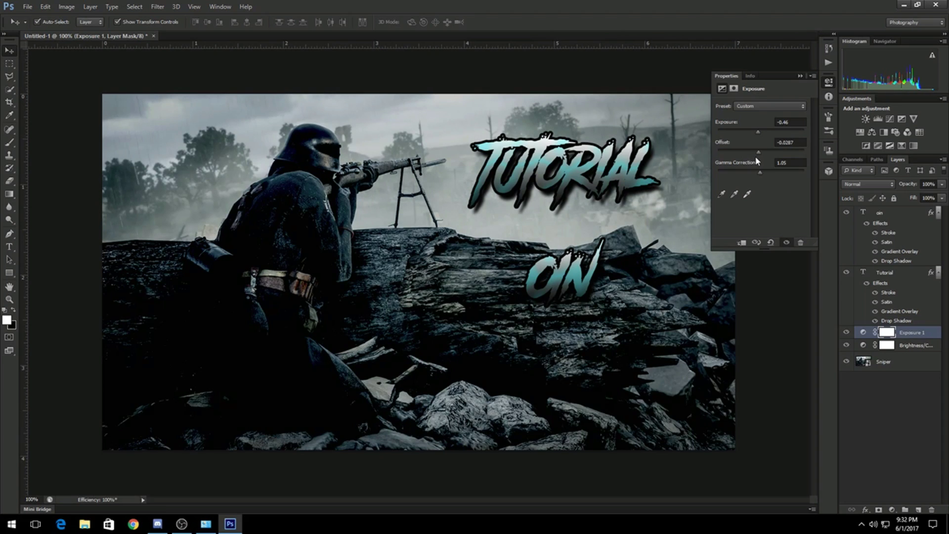
left_click(800, 76)
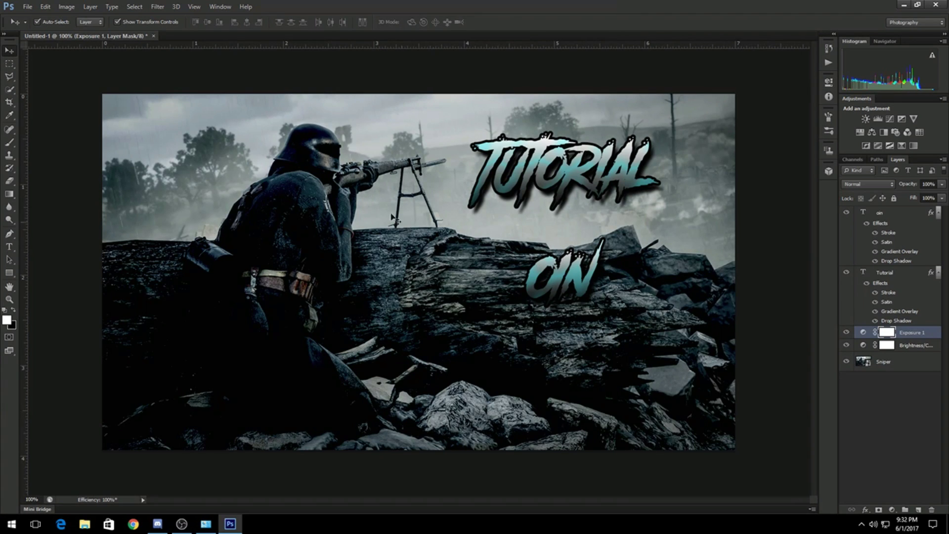
left_click(25, 7)
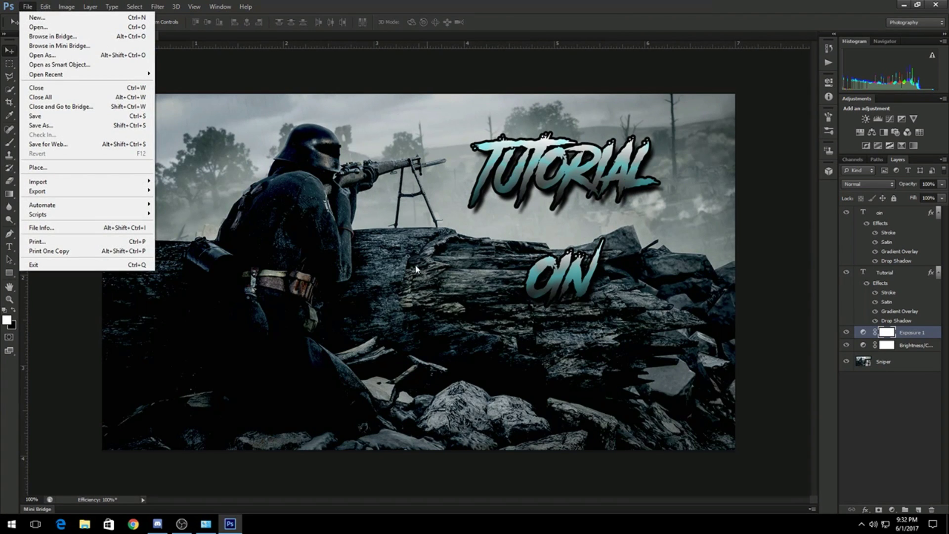
mouse_move(72, 182)
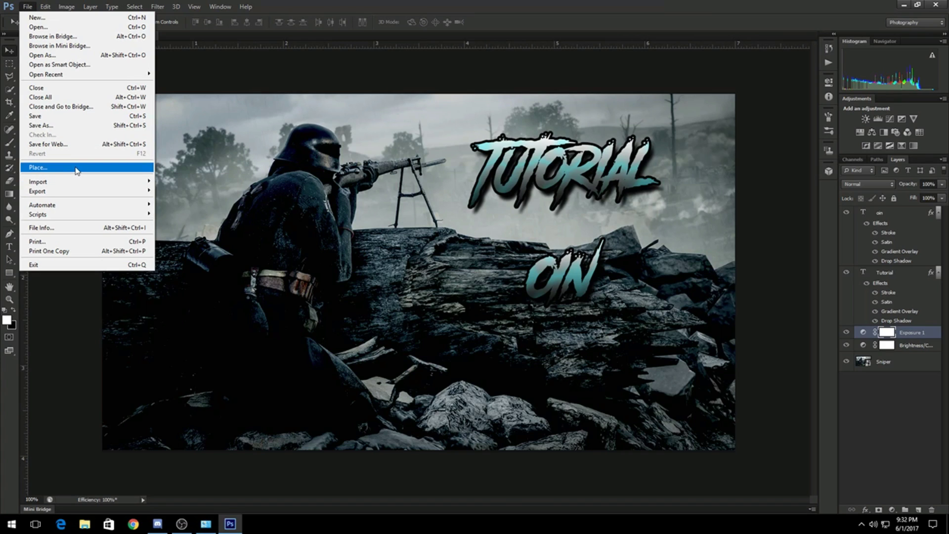
left_click(38, 167)
scroll(574, 180, "down", 15)
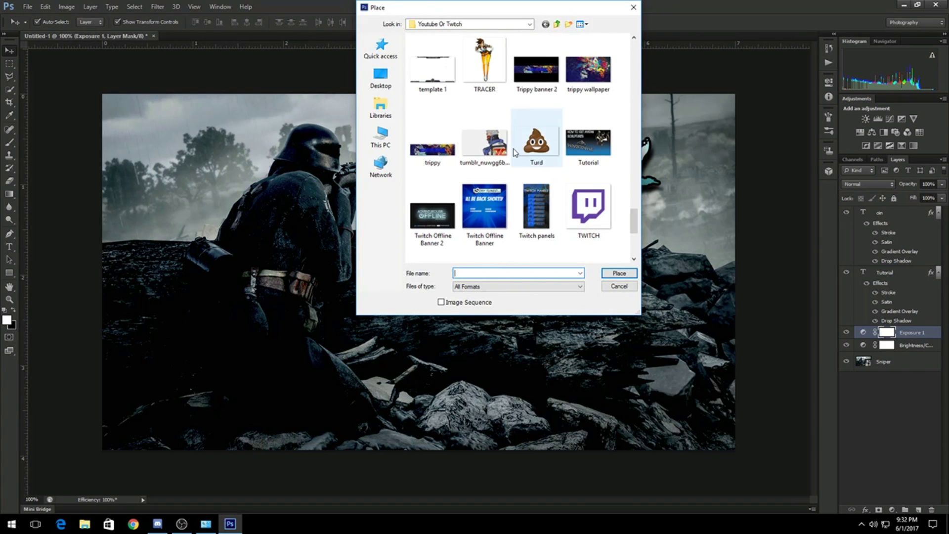
scroll(549, 183, "down", 3)
scroll(532, 179, "up", 4)
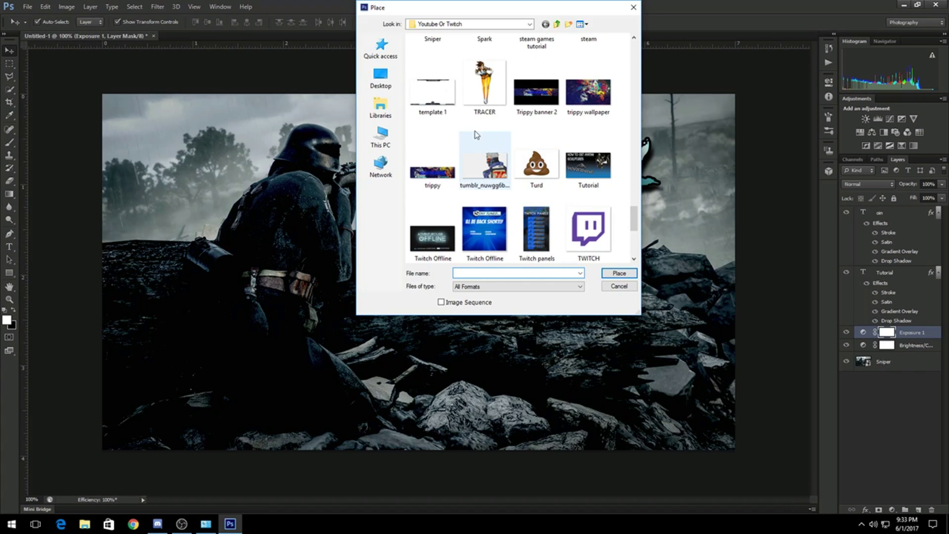
double_click(462, 177)
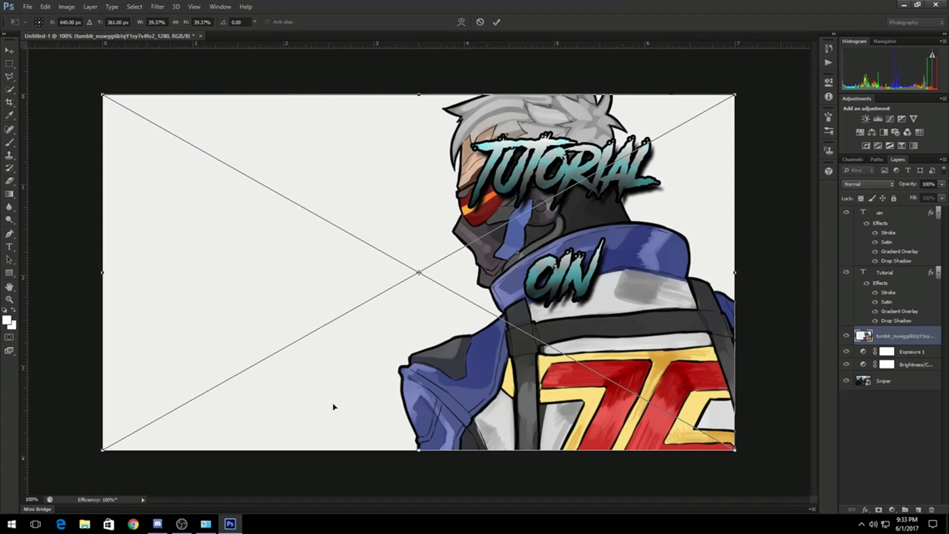
left_click(481, 22)
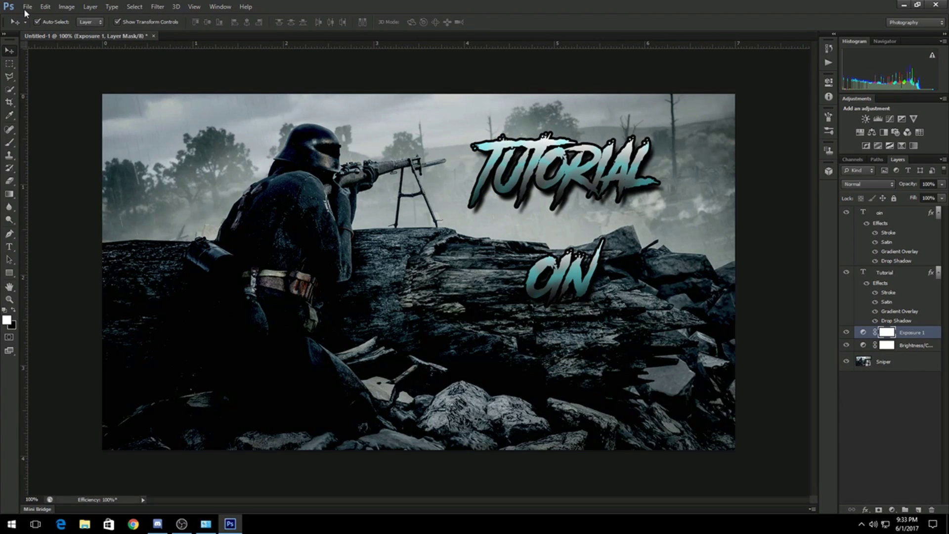
left_click(27, 6)
left_click(39, 167)
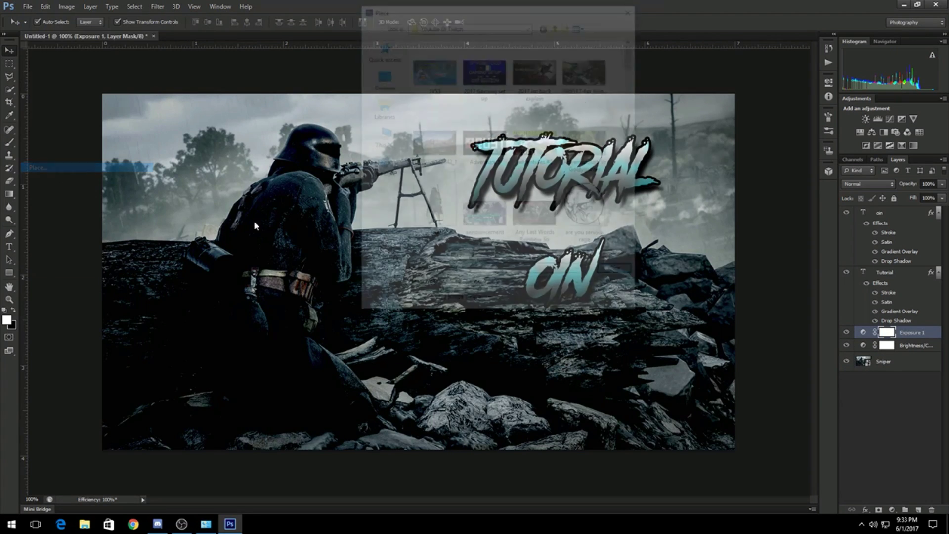
double_click(604, 213)
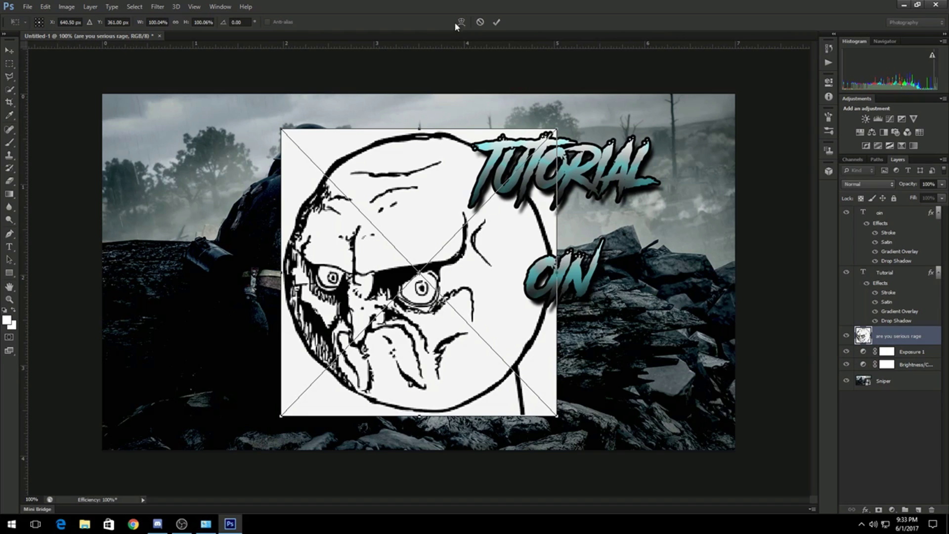
left_click(479, 23)
Place the hooded rifle-carrying character image and scale it to about 22% by 23% beside the soldier.
left_click(27, 7)
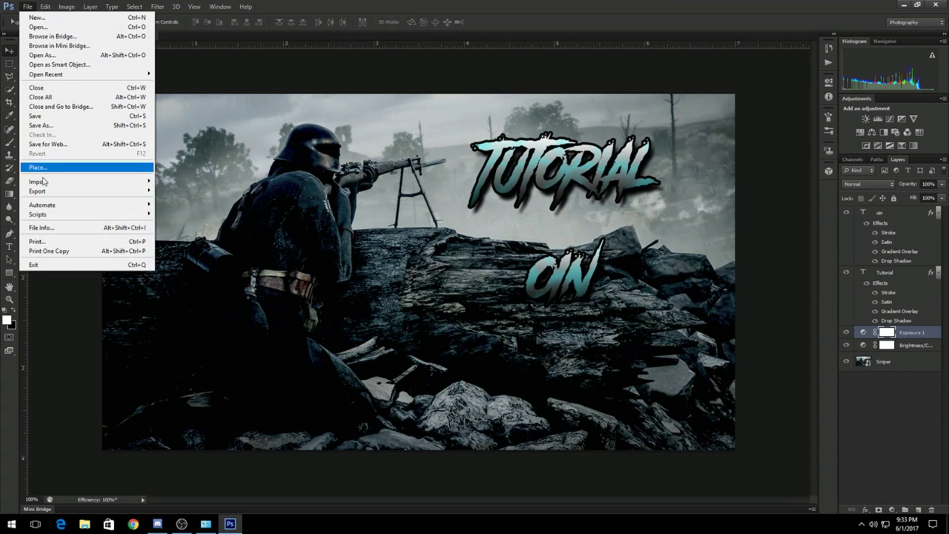
left_click(39, 168)
scroll(520, 204, "down", 3)
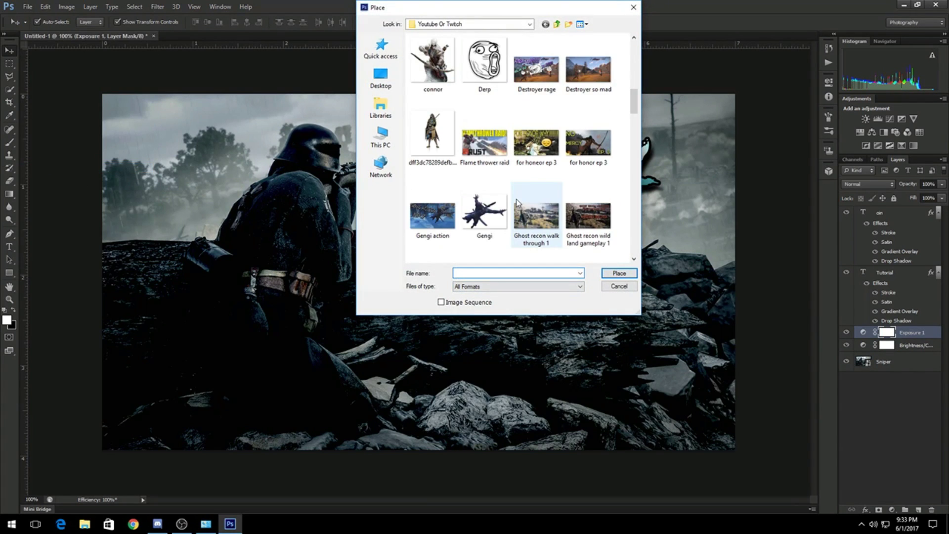
double_click(415, 130)
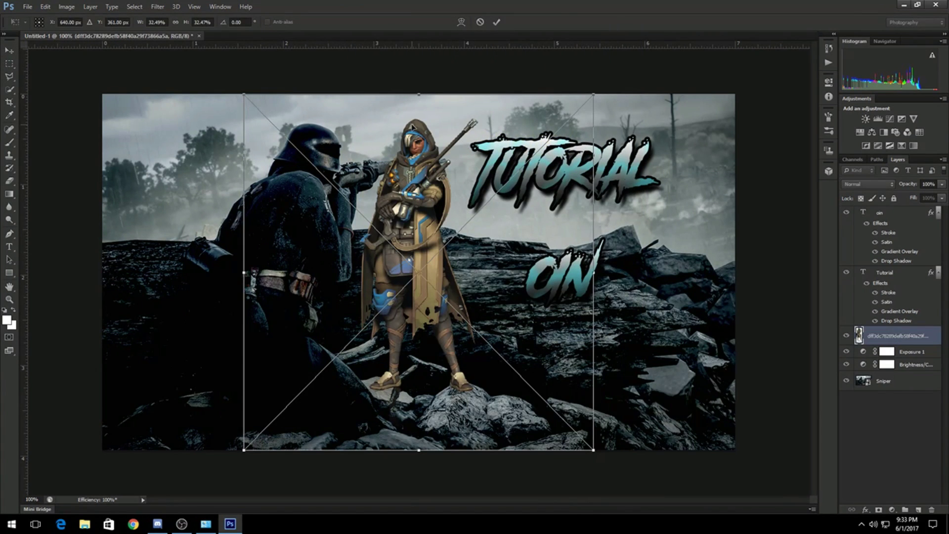
left_click_drag(404, 236, 446, 246)
left_click_drag(269, 106, 361, 189)
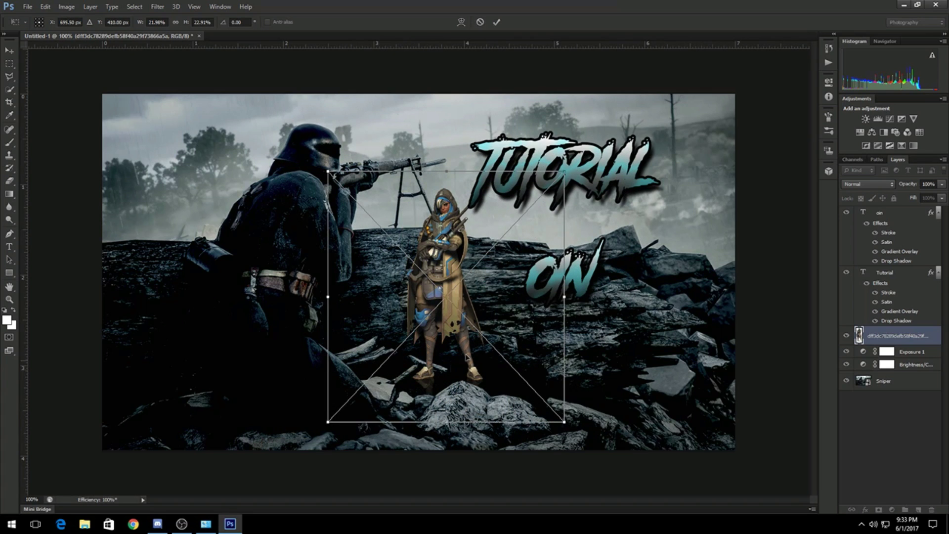
Switch to Chrome and dismiss its notification pop-ups.
left_click(135, 524)
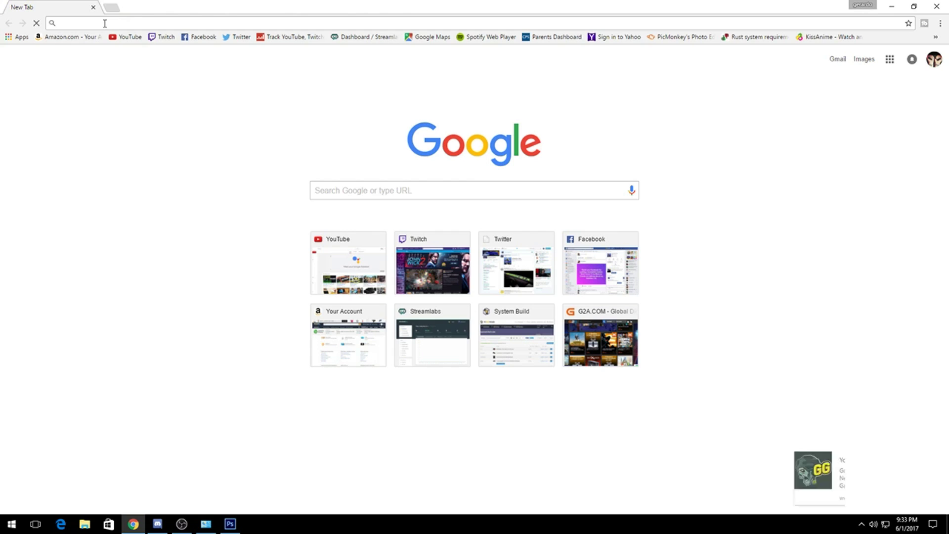
left_click(341, 191)
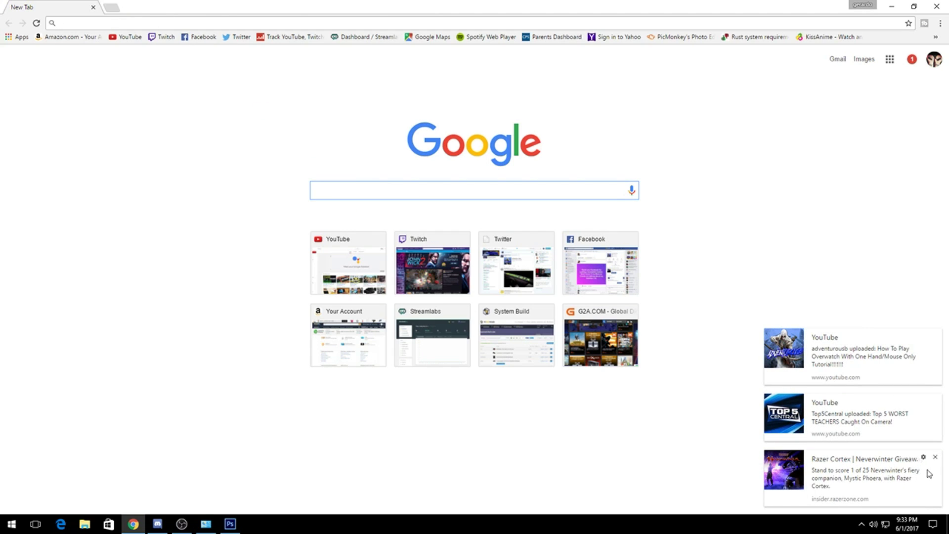
left_click(935, 459)
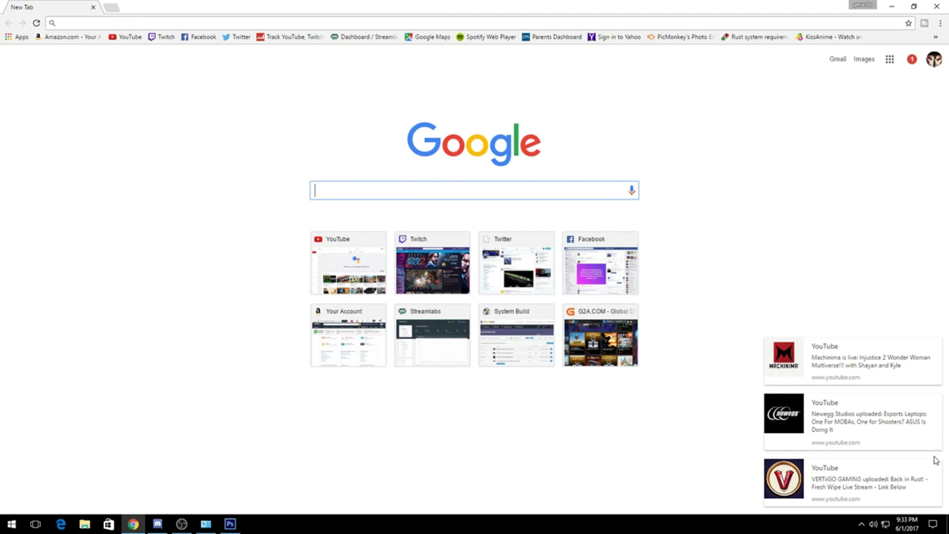
left_click(936, 465)
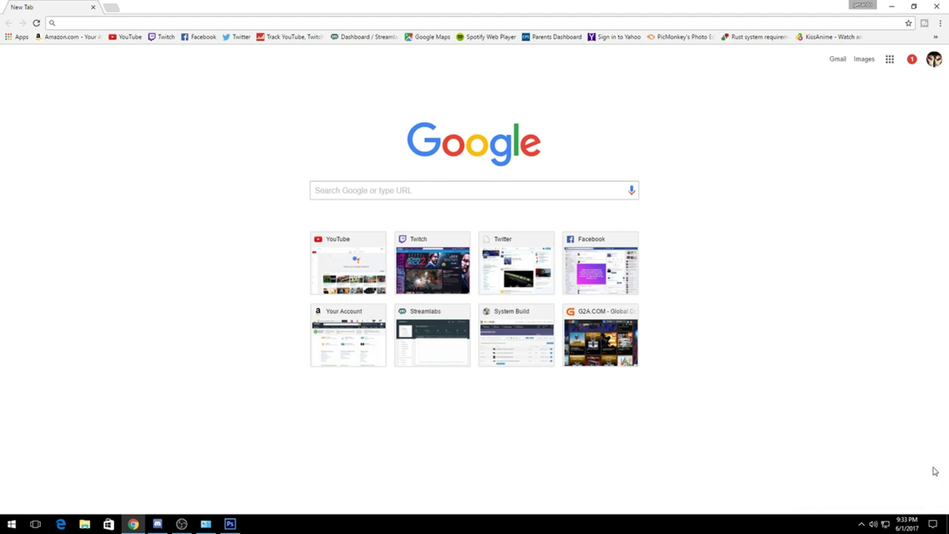
left_click(936, 459)
left_click(934, 460)
Search Google for "overwatch" and show the image results.
left_click(423, 194)
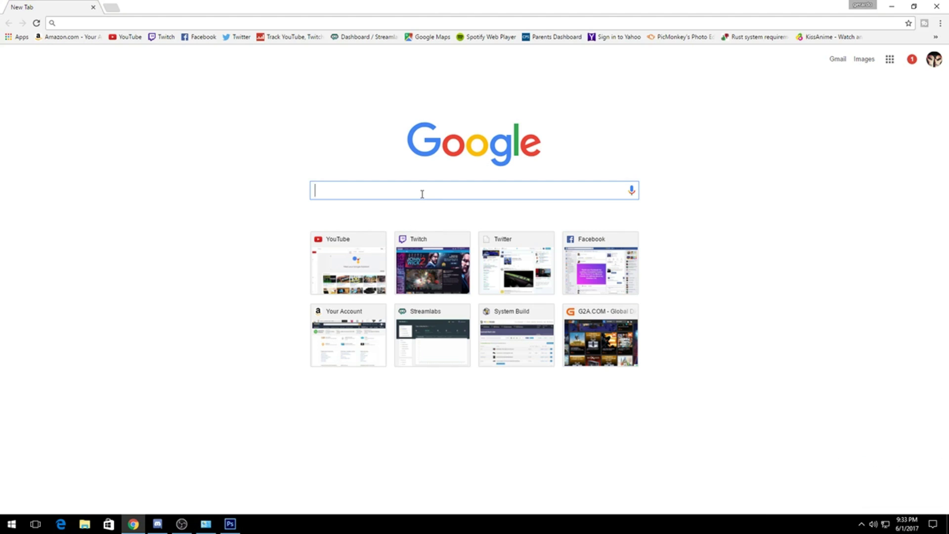
type("overwatch")
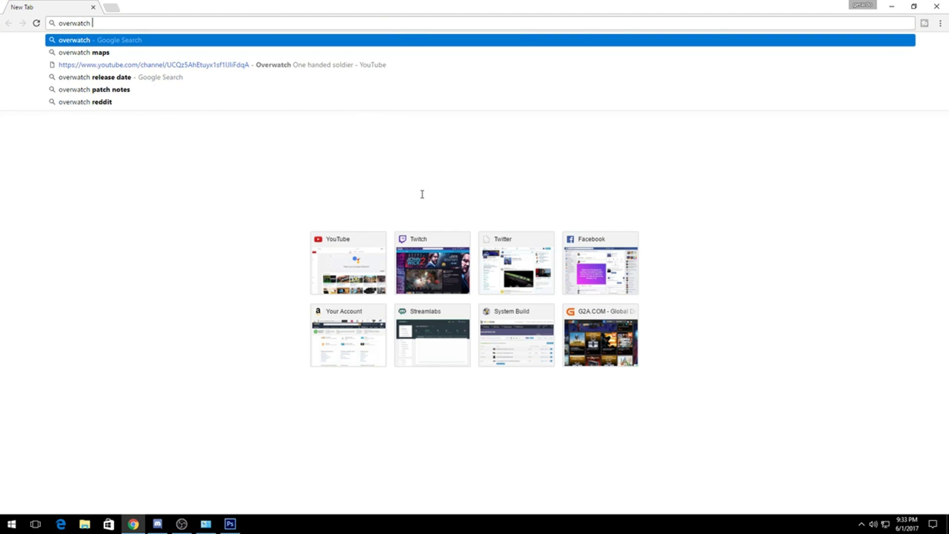
key("Return")
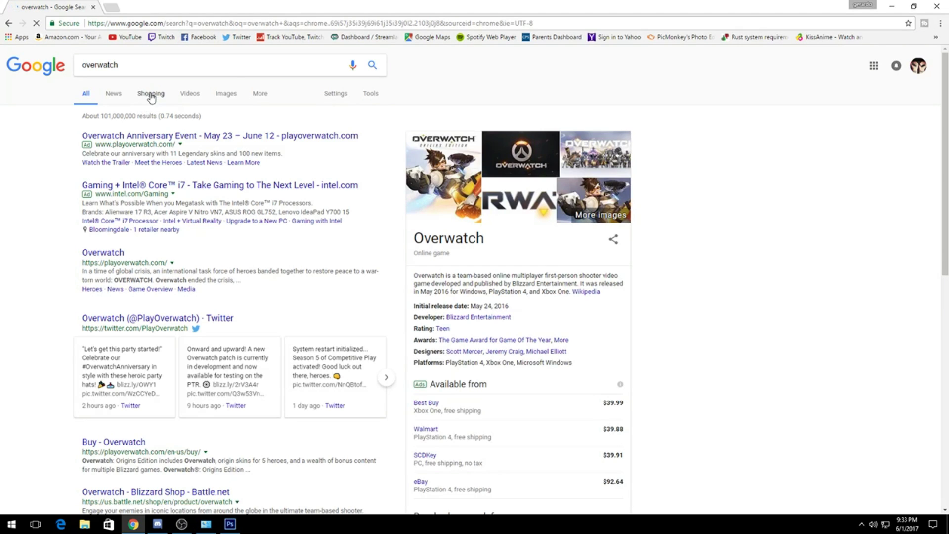
left_click(230, 95)
Search Google Images for "turd png" and look through the results.
double_click(208, 68)
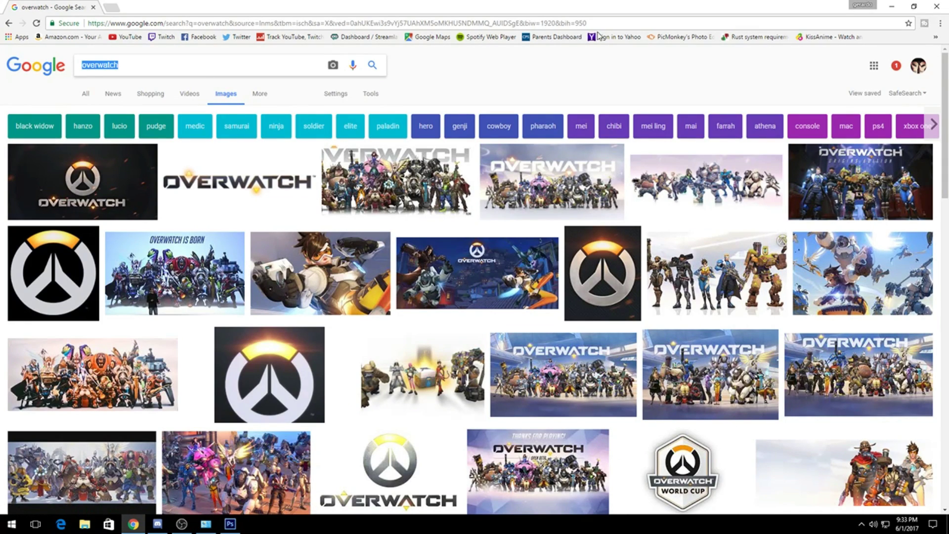
key("BackSpace")
type("turd")
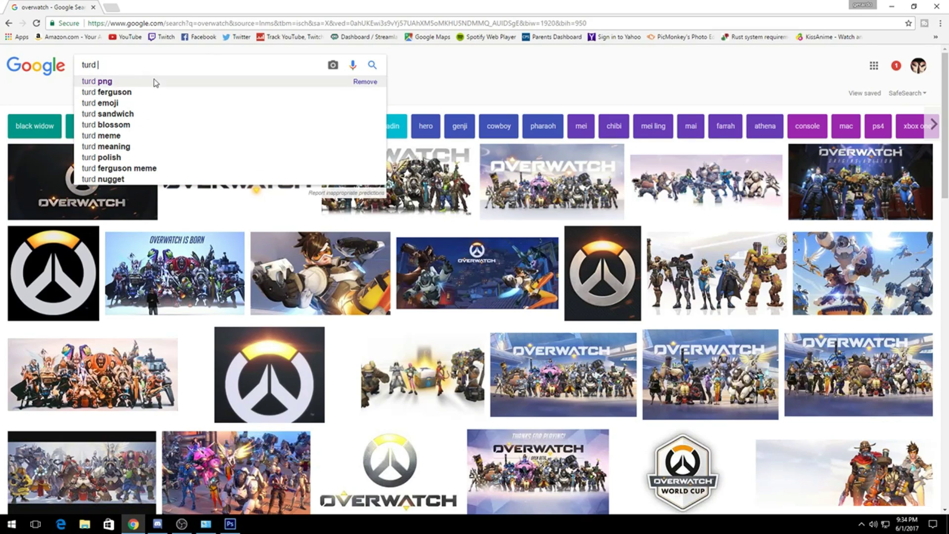
left_click(102, 82)
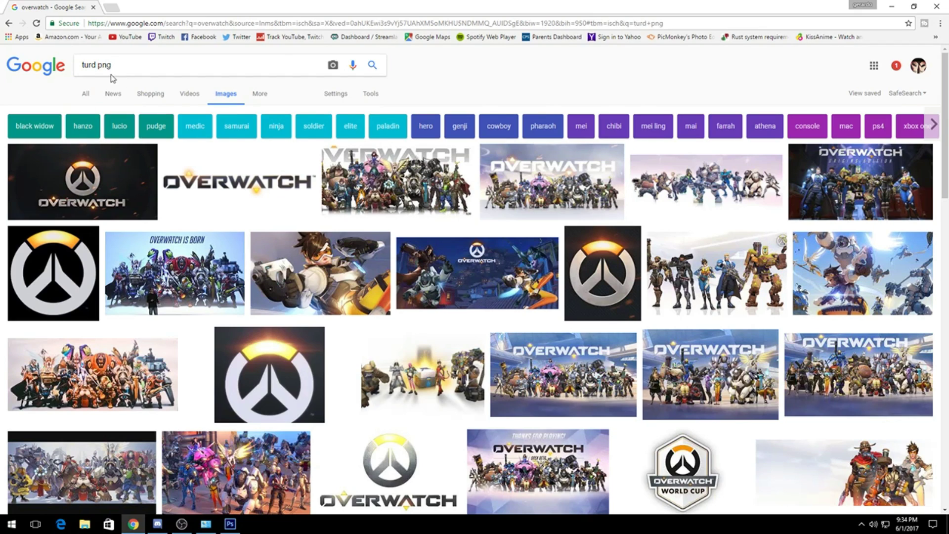
scroll(539, 250, "down", 2)
scroll(544, 252, "up", 2)
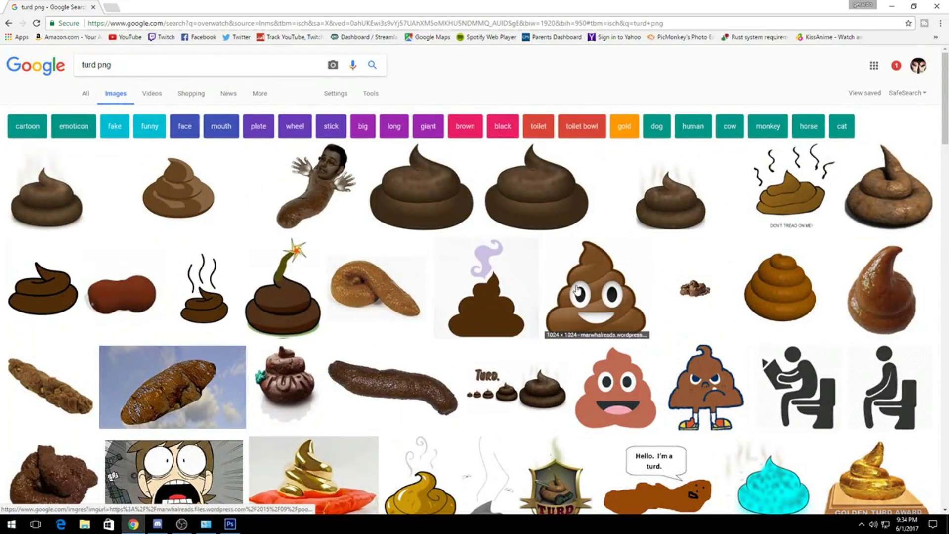
Preview the turd bomb and the smiling poop emoji among the image results, closing each preview.
left_click_drag(280, 280, 284, 272)
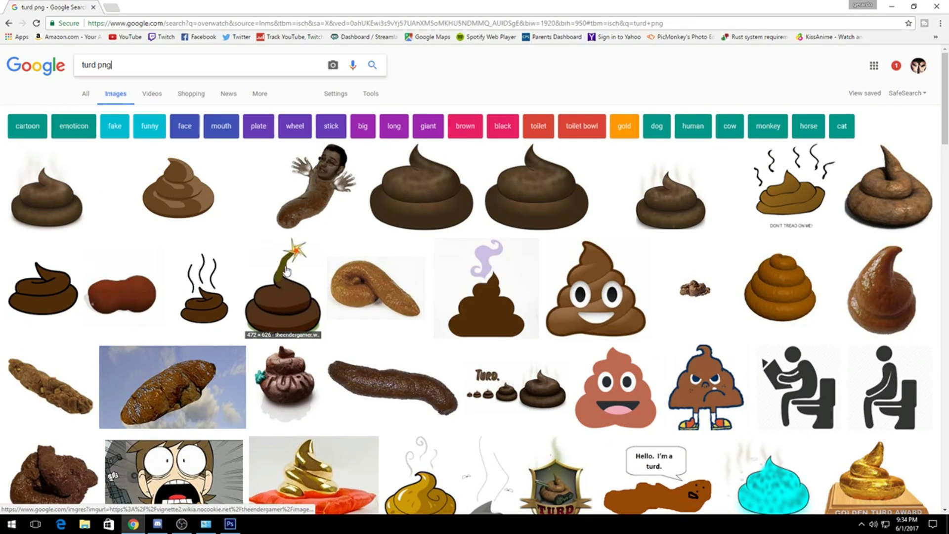
left_click(284, 272)
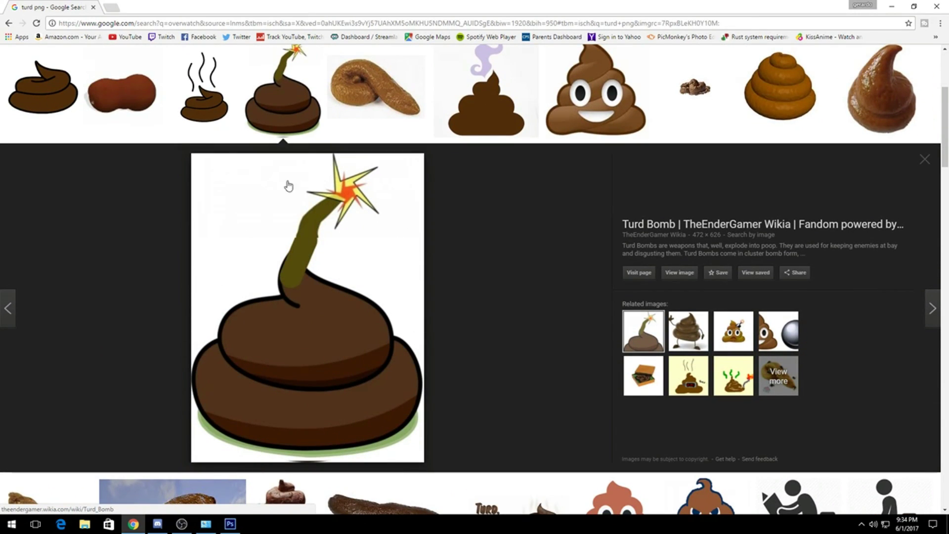
left_click(924, 161)
left_click(616, 111)
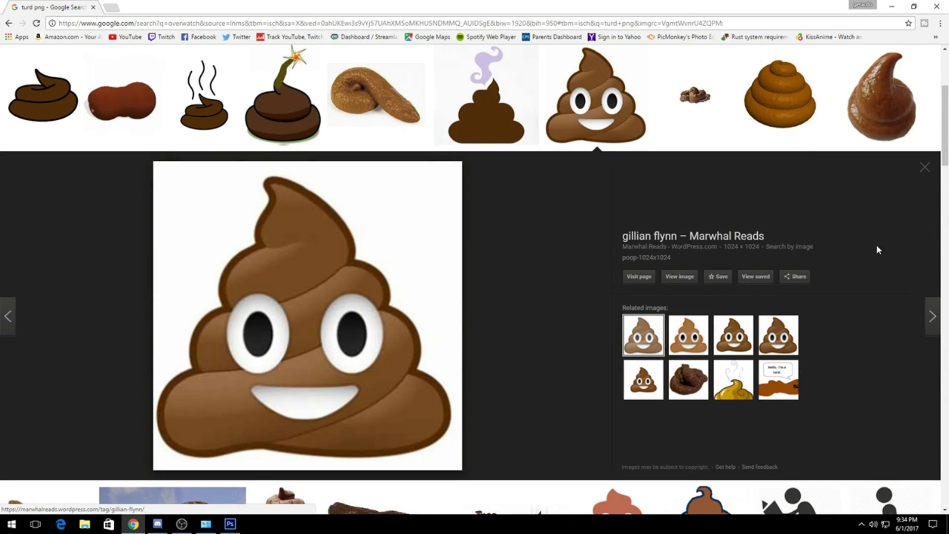
left_click(924, 168)
scroll(317, 150, "up", 1)
scroll(317, 150, "up", 1)
left_click(47, 99)
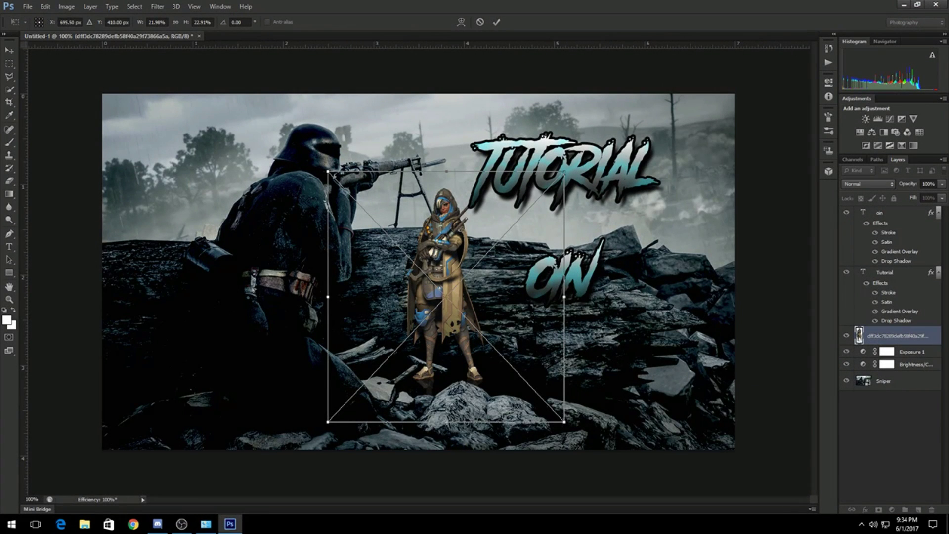
Cancel the pending placement of the hooded character image in Photoshop.
left_click(27, 7)
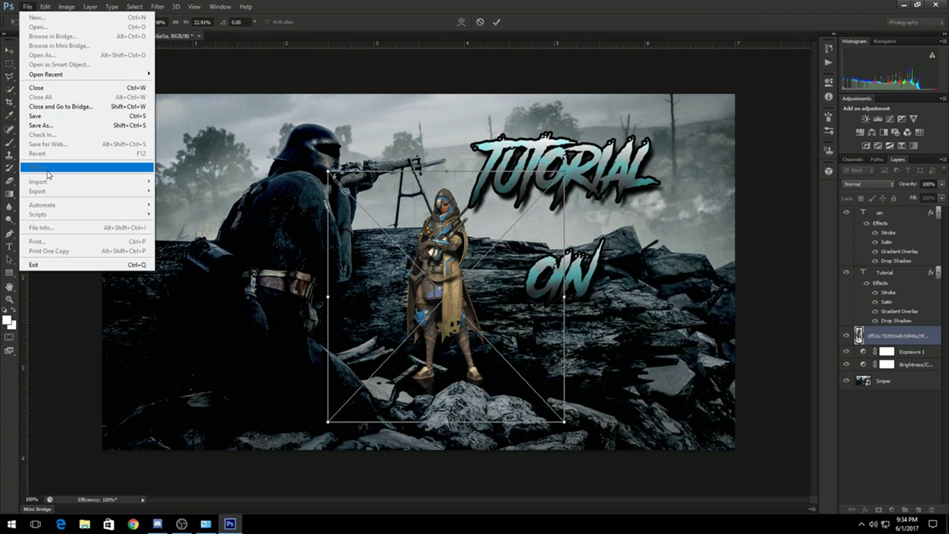
left_click(480, 22)
left_click(480, 21)
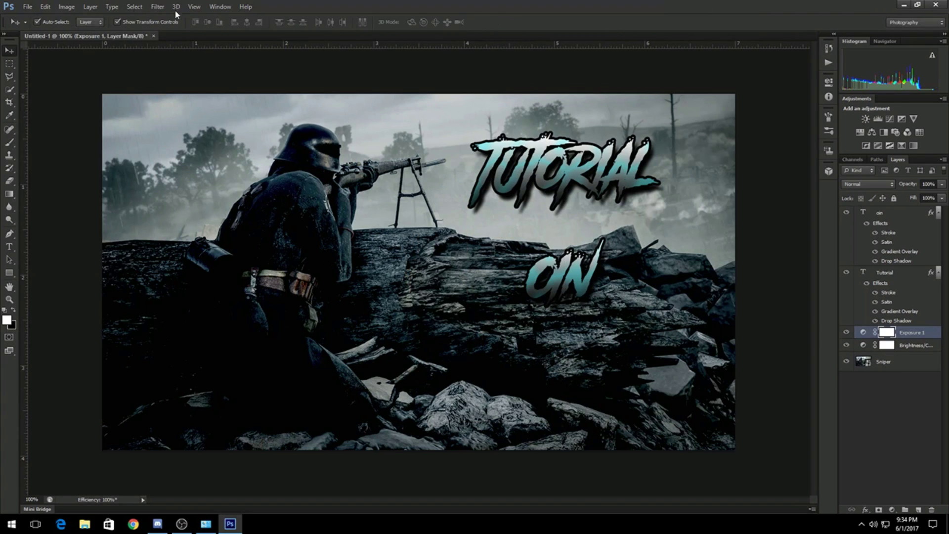
Place the Turd image from the Youtube Or Twitch folder into the document.
left_click(27, 6)
left_click(38, 167)
scroll(536, 187, "down", 5)
scroll(535, 187, "down", 10)
scroll(534, 187, "up", 5)
scroll(534, 186, "down", 5)
scroll(534, 183, "up", 5)
scroll(534, 183, "up", 10)
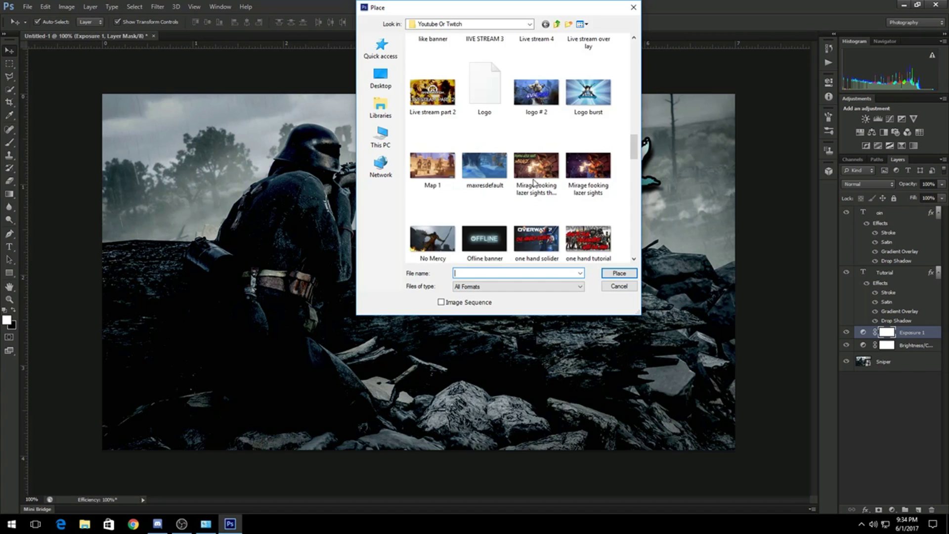
scroll(534, 183, "up", 10)
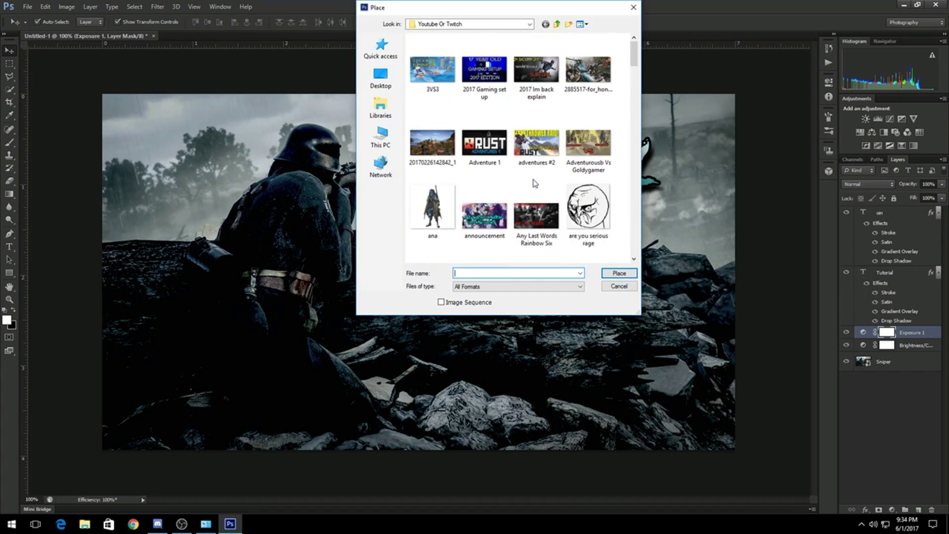
left_click_drag(637, 57, 654, 233)
double_click(542, 119)
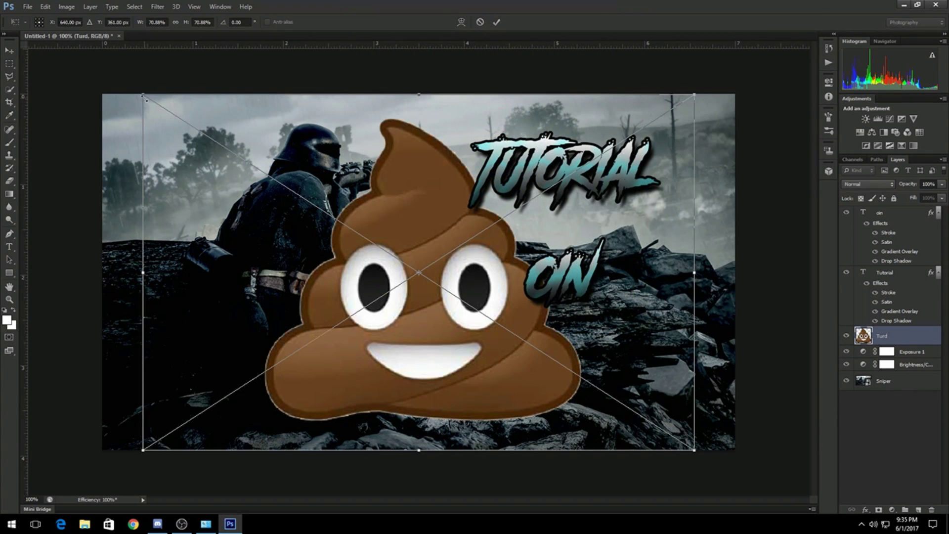
Scale the Turd image to about 37.5% width and 31.6% height and position it over the soldier's head.
left_click_drag(143, 95, 266, 208)
left_click_drag(505, 380, 309, 197)
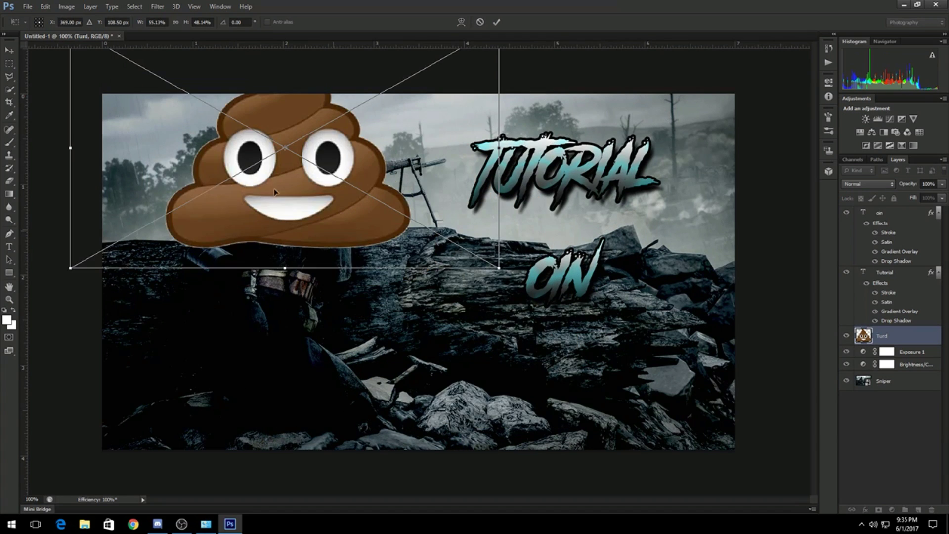
left_click_drag(499, 268, 360, 207)
left_click_drag(239, 133, 332, 172)
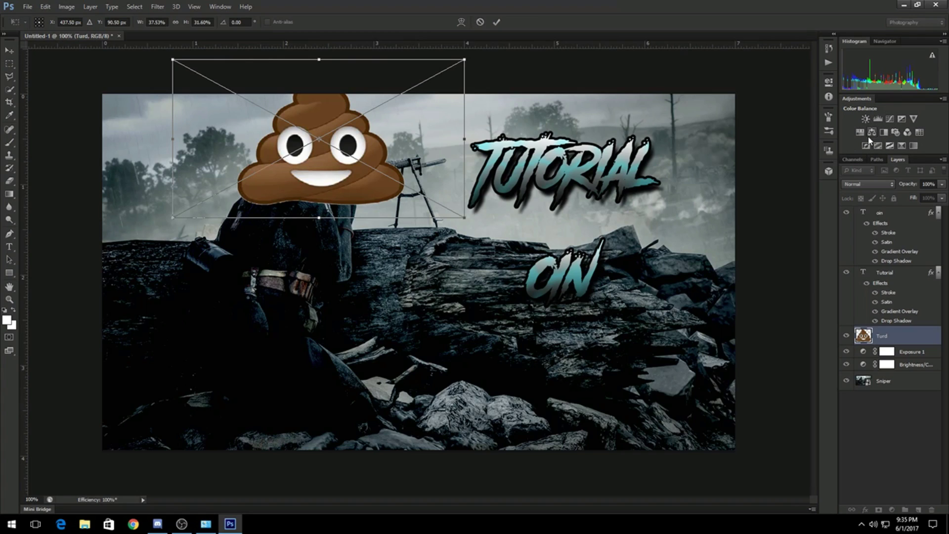
left_click(495, 23)
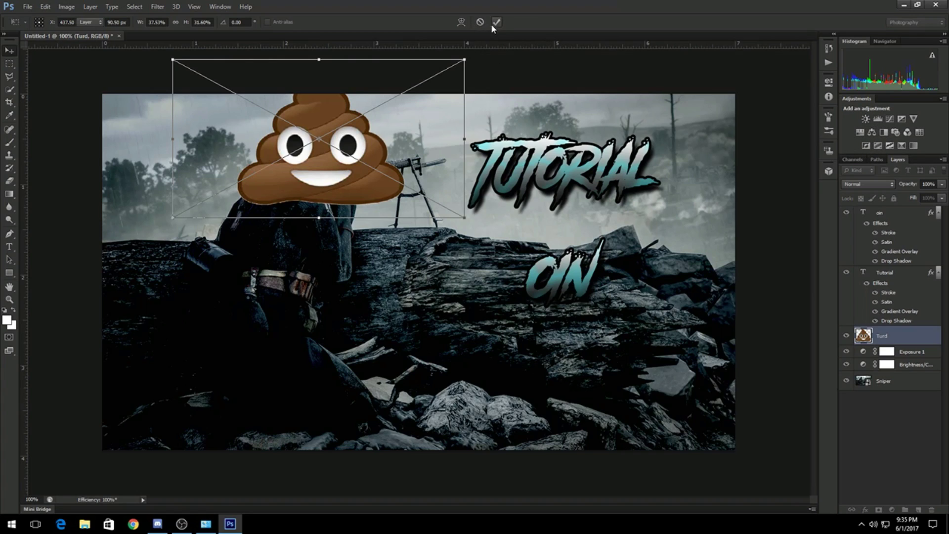
Add a Color Balance adjustment above the Turd layer with midtones Cyan-Red at +100, and view its Highlights tone.
left_click(872, 132)
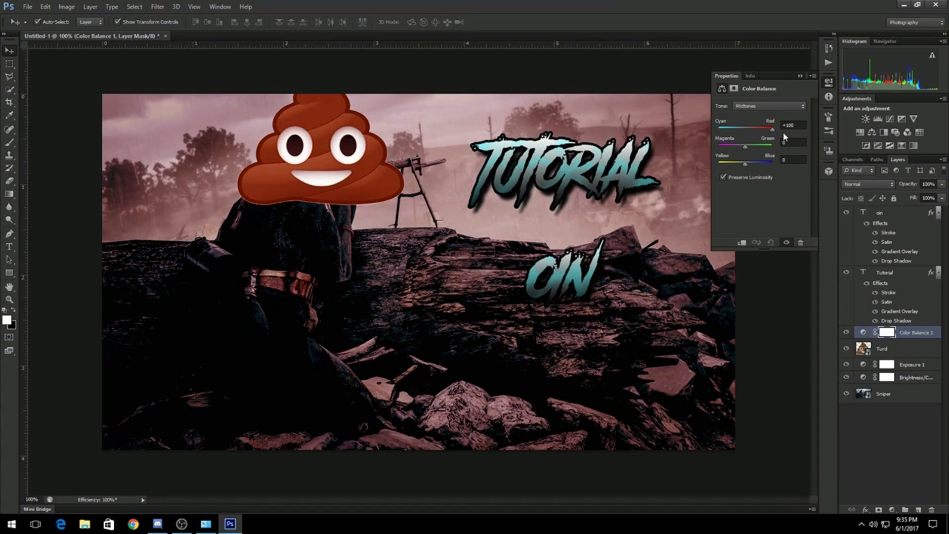
mouse_move(747, 150)
left_mouse_down()
mouse_move(715, 148)
mouse_move(746, 152)
left_mouse_up()
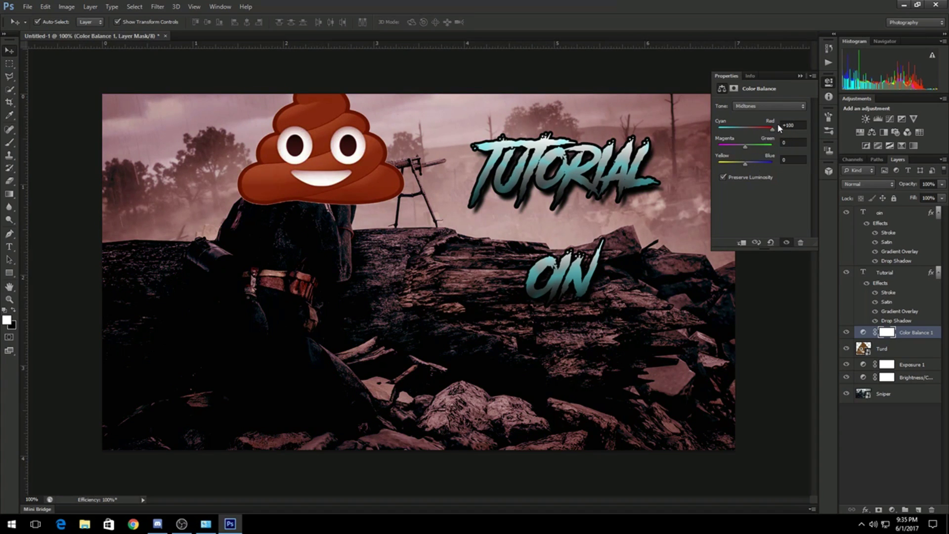
left_click(769, 105)
left_click(747, 129)
left_click(812, 76)
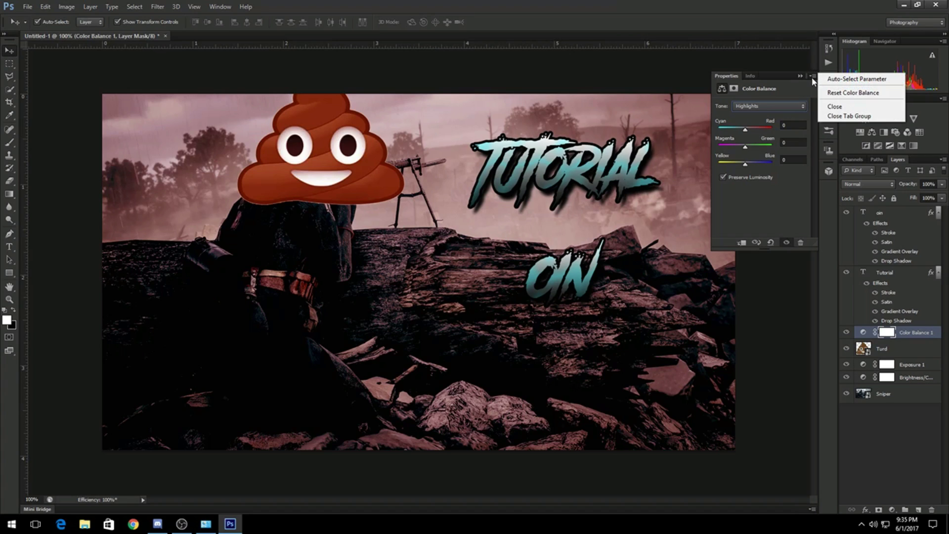
left_click(835, 107)
Delete the Color Balance adjustment together with its layer mask.
right_click(890, 333)
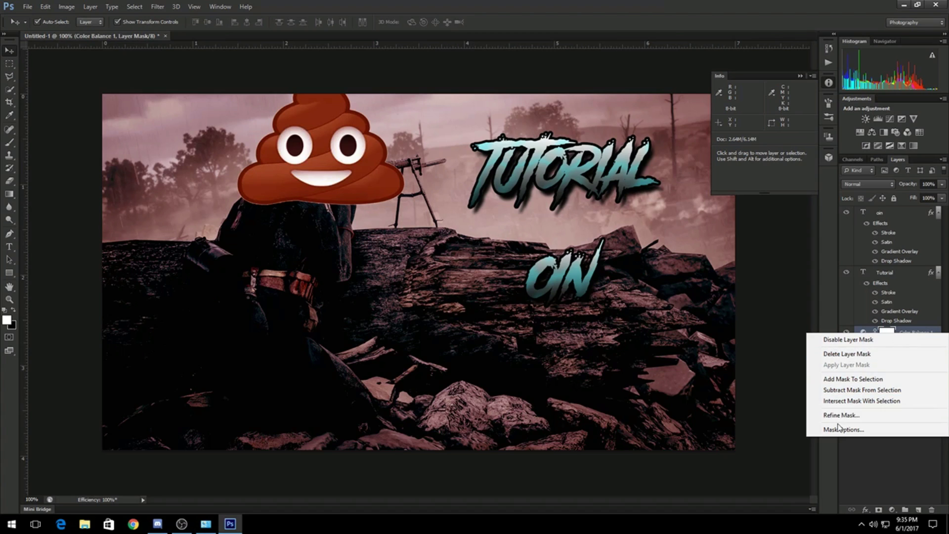
key("Escape")
left_click(863, 332)
right_click(885, 333)
left_click(772, 182)
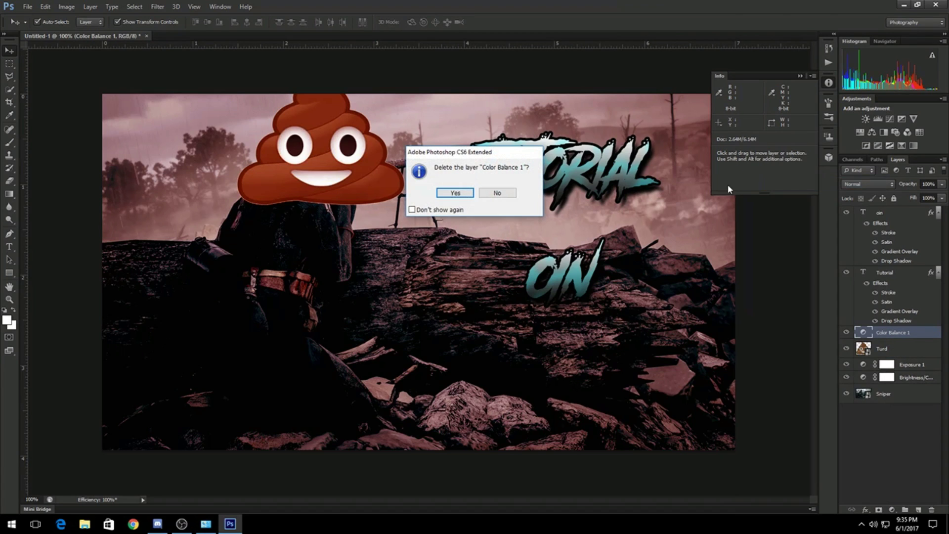
left_click(455, 193)
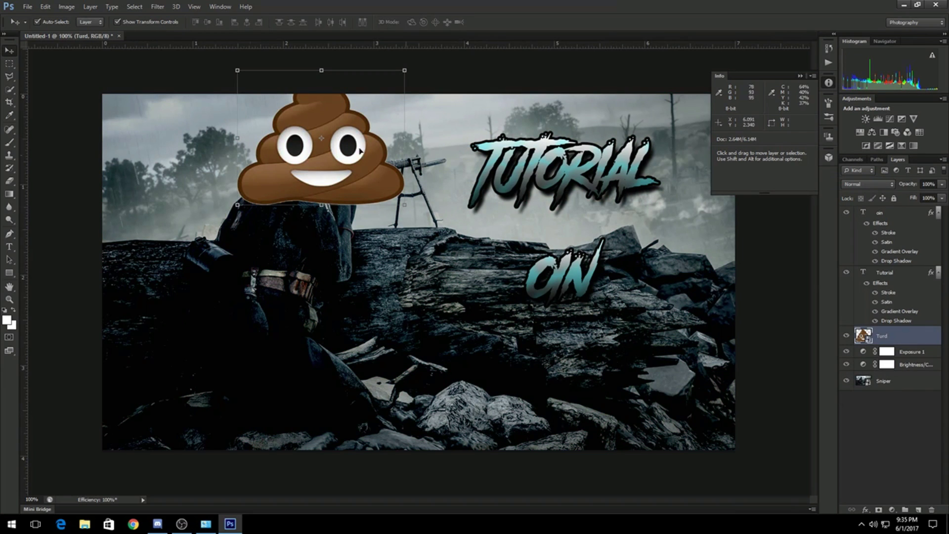
Save the thumbnail as a JPEG named "Turd tu" in the Youtube Or Twitch folder.
left_click(27, 6)
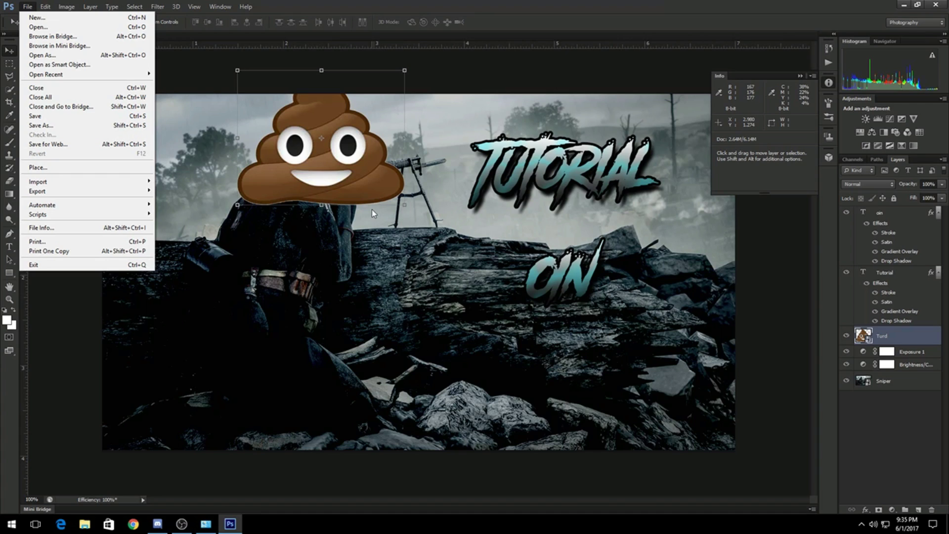
left_click(41, 125)
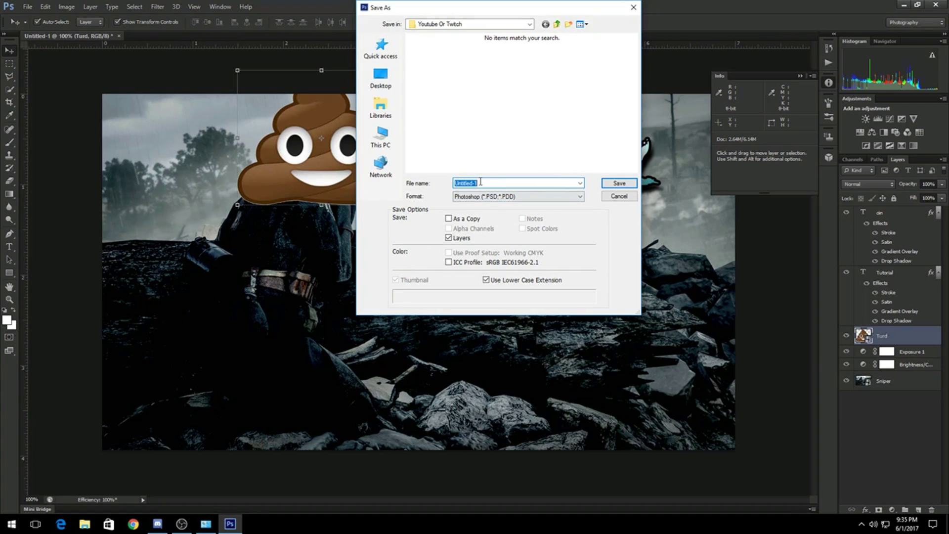
key("BackSpace")
type("Turd tu")
left_click(558, 198)
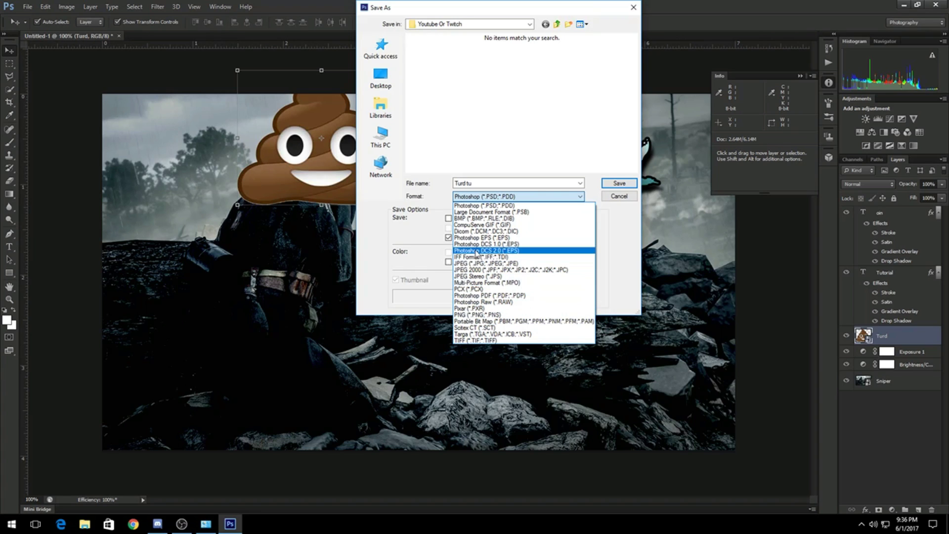
left_click(470, 264)
scroll(547, 99, "down", 10)
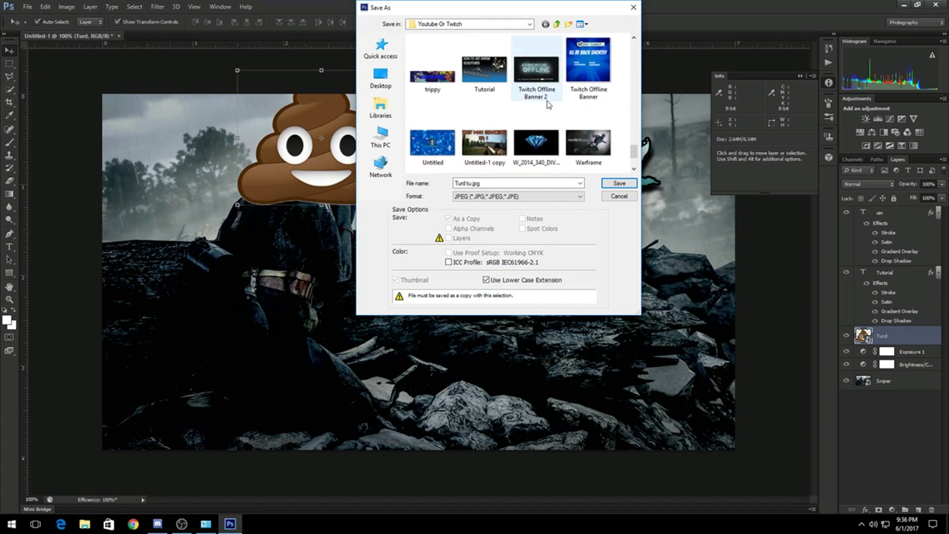
scroll(548, 106, "down", 1)
left_click(620, 182)
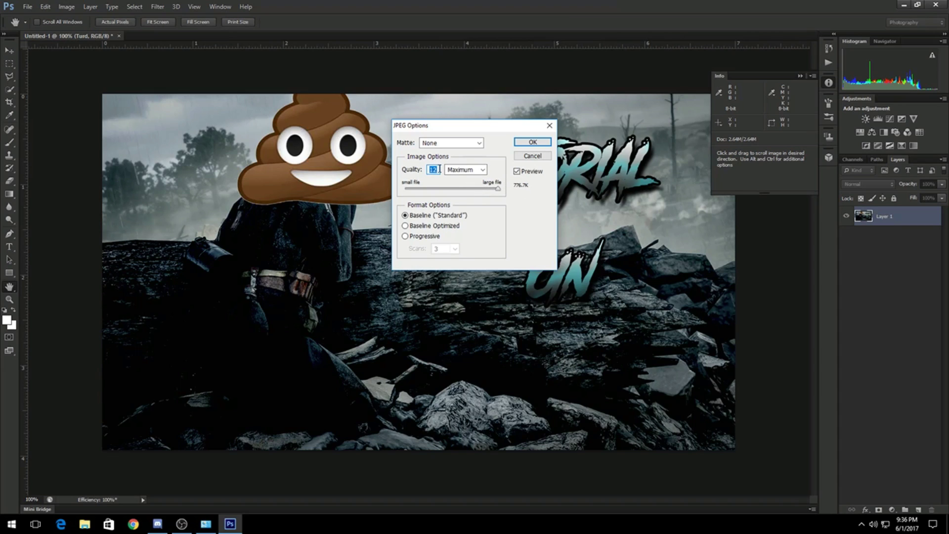
Try the High and Maximum JPEG quality presets to compare their effect on file size.
left_click(464, 170)
left_click(462, 205)
left_click(476, 171)
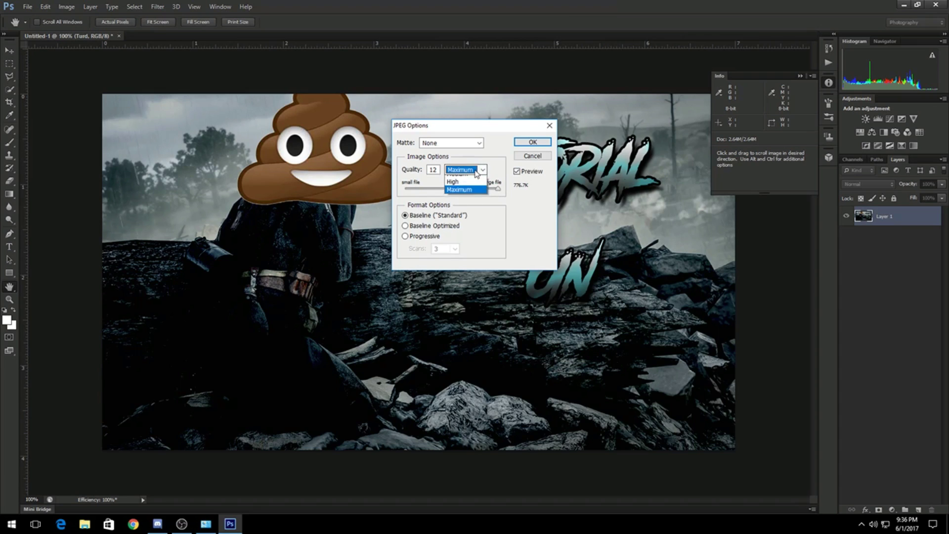
left_click(453, 179)
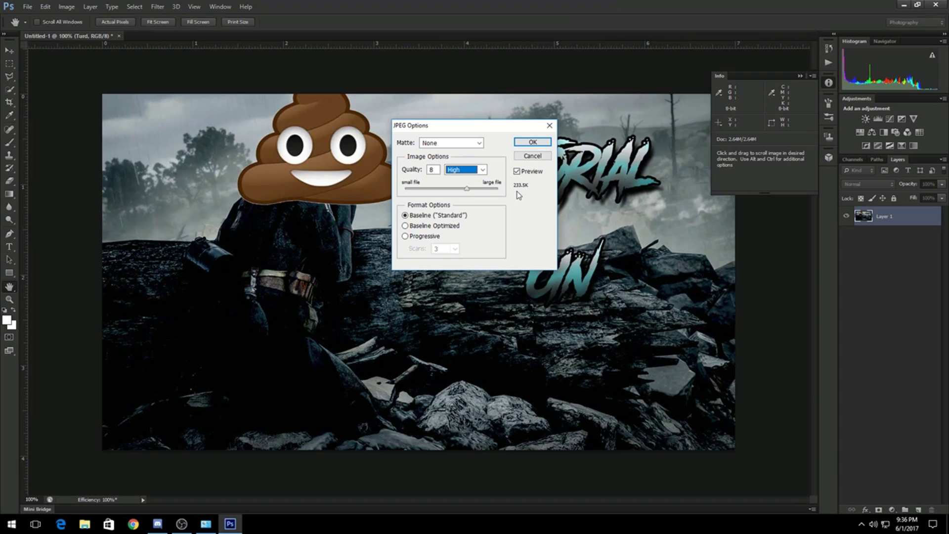
left_click(483, 170)
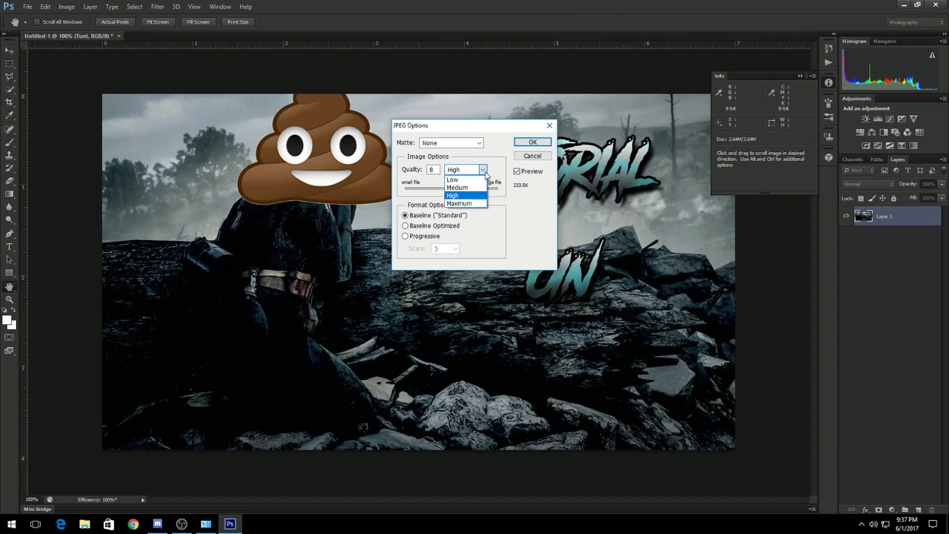
left_click(469, 185)
left_click(473, 170)
left_click(459, 197)
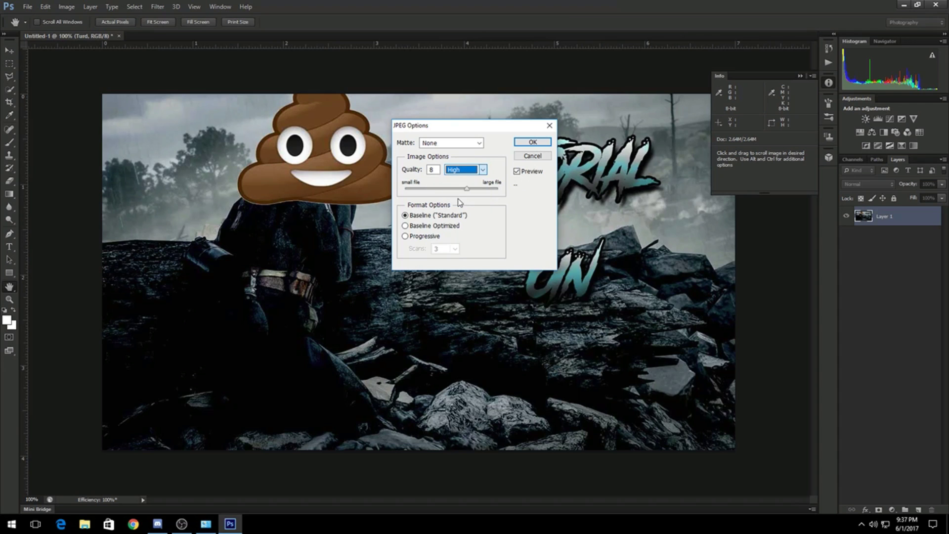
left_click(468, 173)
left_click(460, 191)
left_click(467, 170)
left_click(458, 192)
left_click(458, 169)
left_click(460, 200)
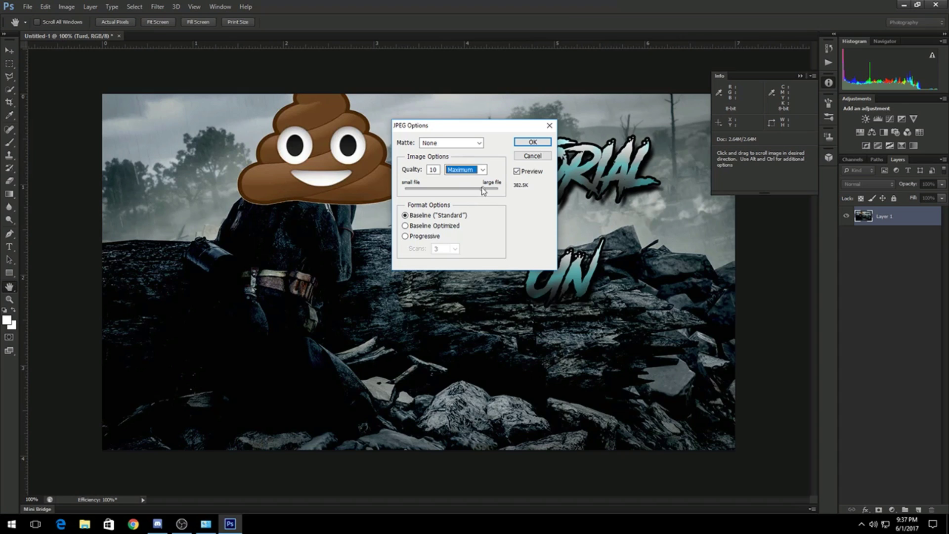
Set the JPEG quality to 12 with the matte at None, and finish the export.
left_click_drag(482, 189, 544, 191)
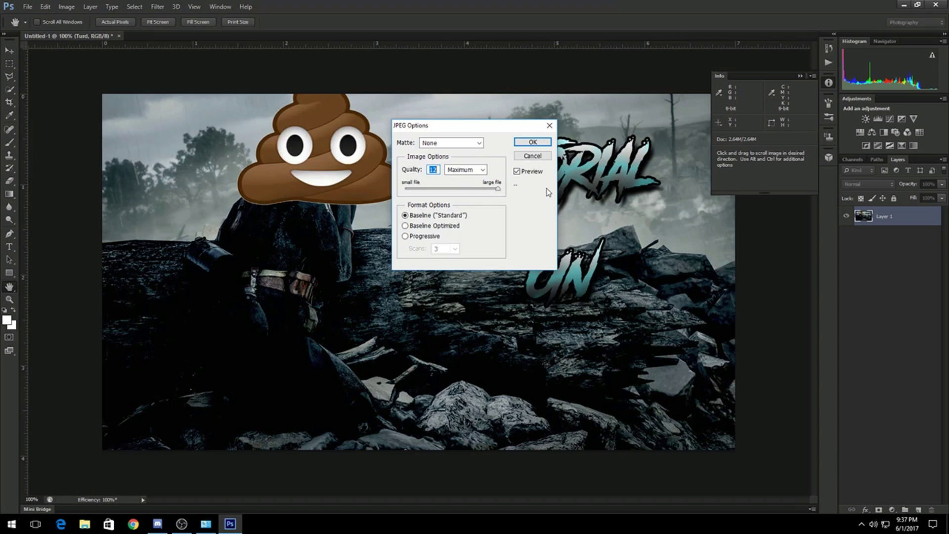
left_click(455, 143)
left_click(456, 147)
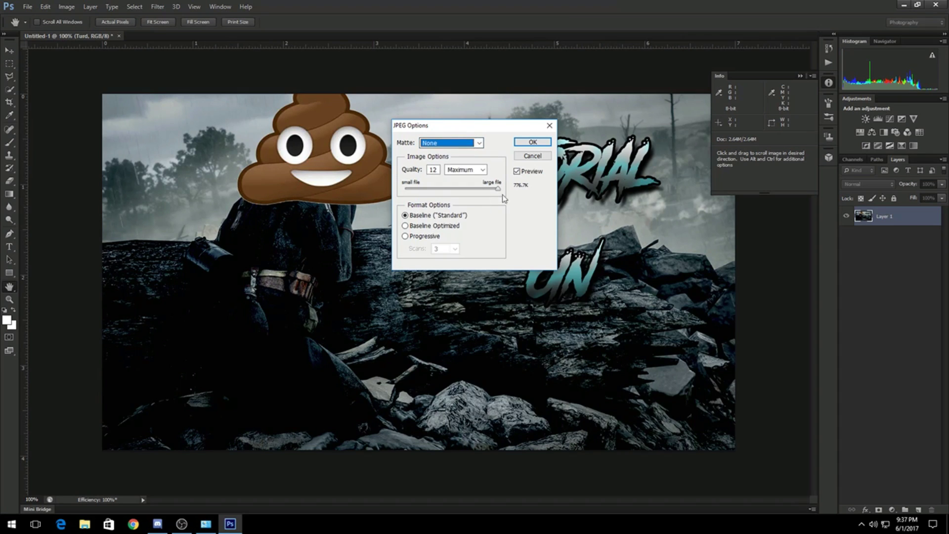
left_click(533, 143)
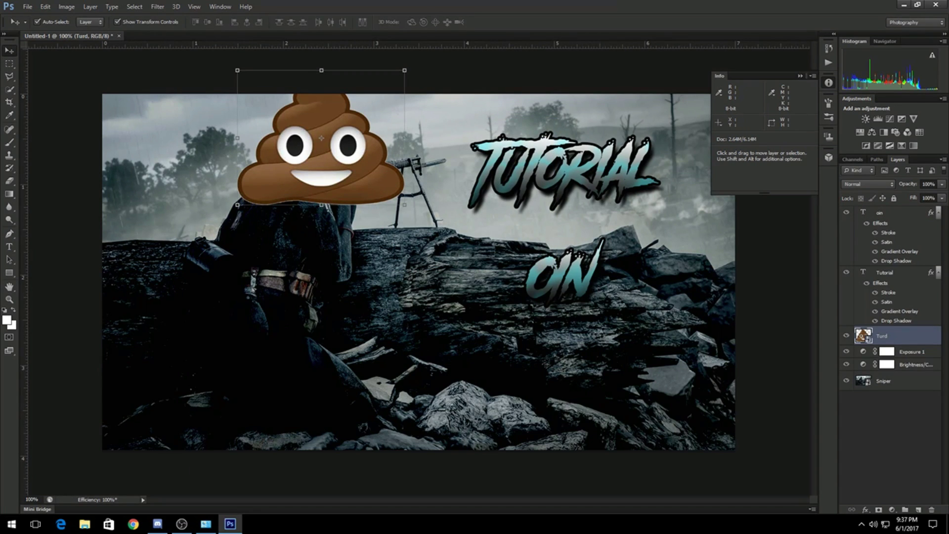
Switch to File Explorer and open the exported Turd tu image in Photos to check it.
left_click(904, 5)
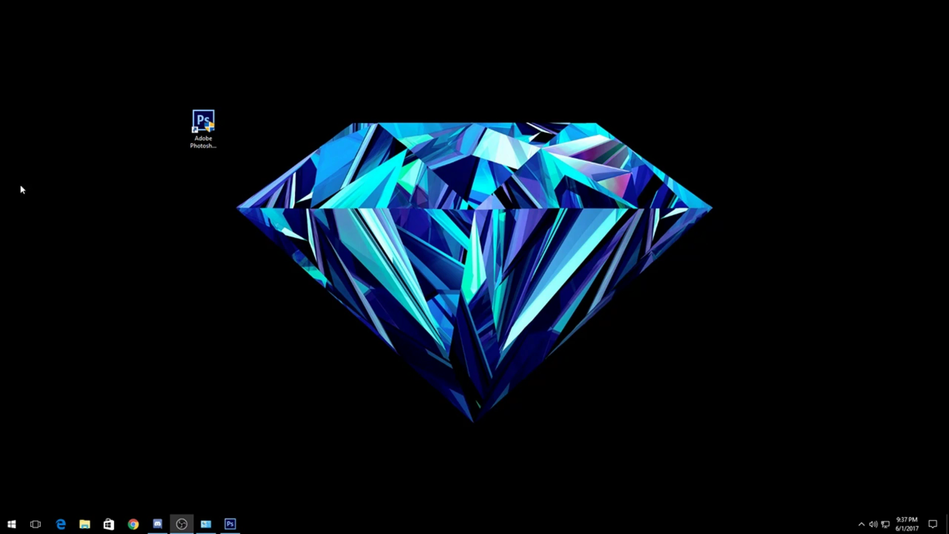
left_click(85, 529)
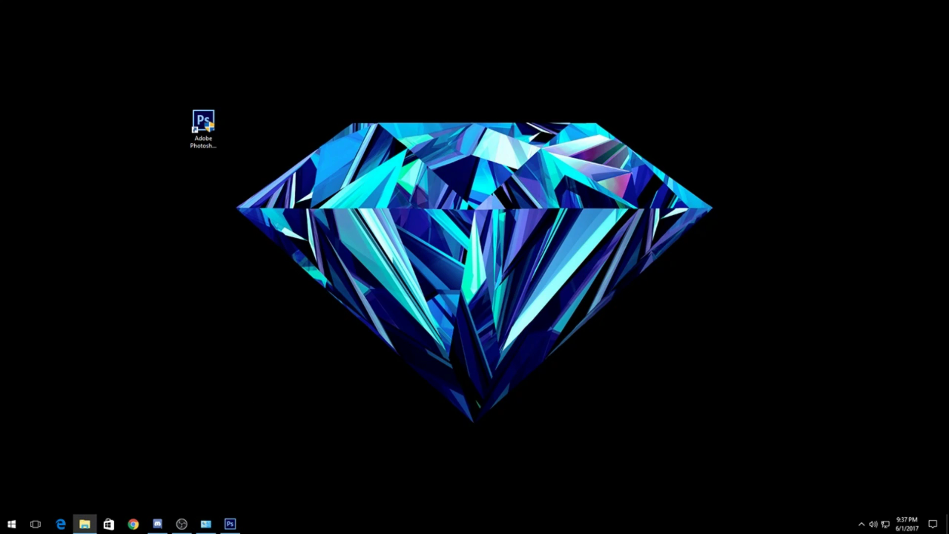
double_click(638, 49)
double_click(135, 197)
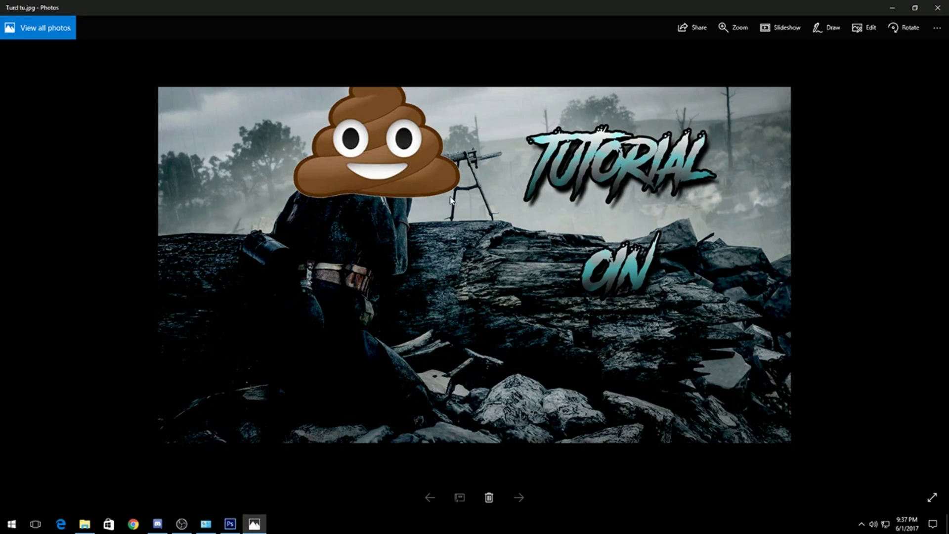
left_click(937, 28)
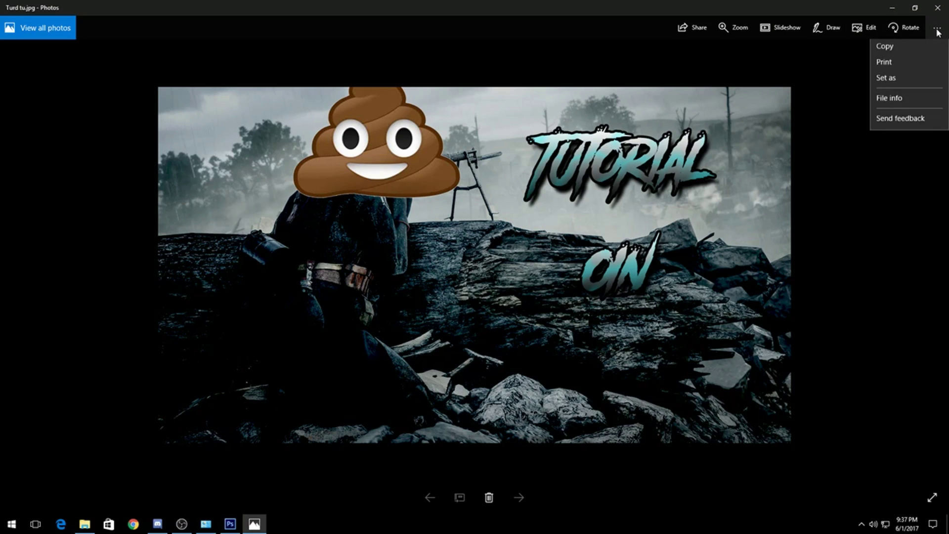
left_click(938, 32)
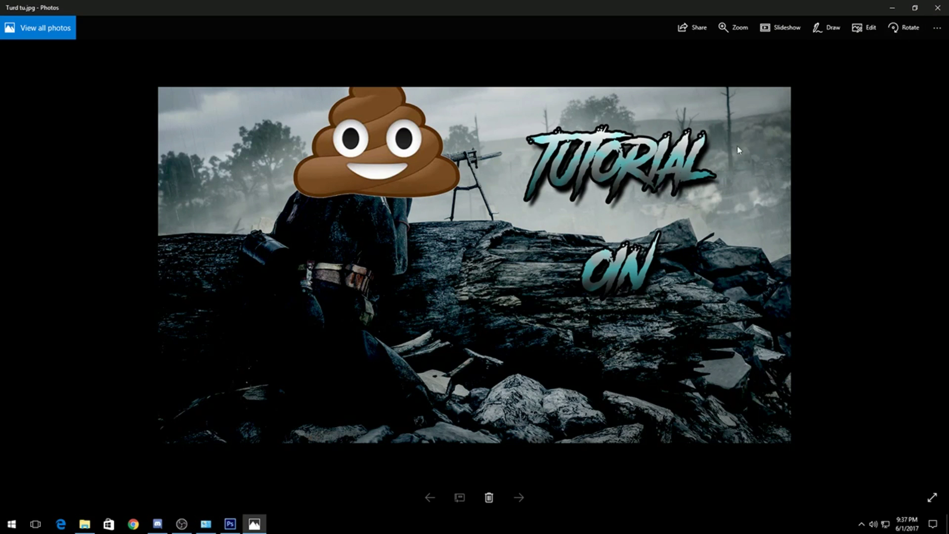
Minimize the Photos window, return to Photoshop and collapse the floating Info panel.
left_click(892, 8)
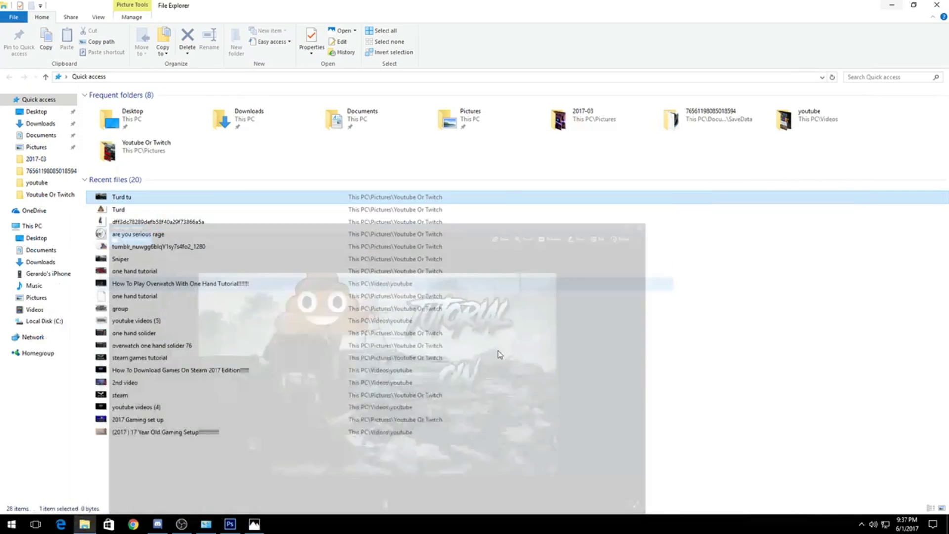
left_click(230, 524)
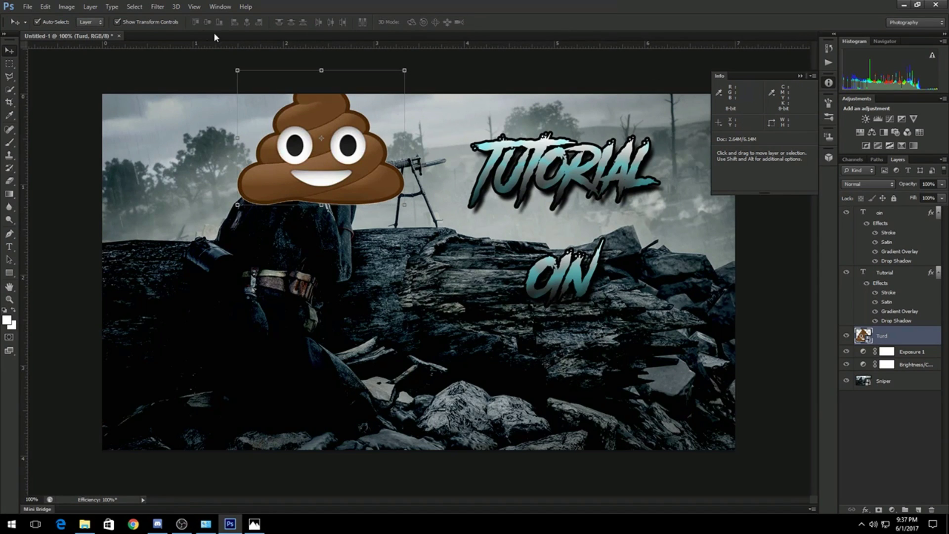
left_click(175, 7)
left_click(175, 7)
left_click(176, 7)
left_click(173, 9)
left_click(801, 76)
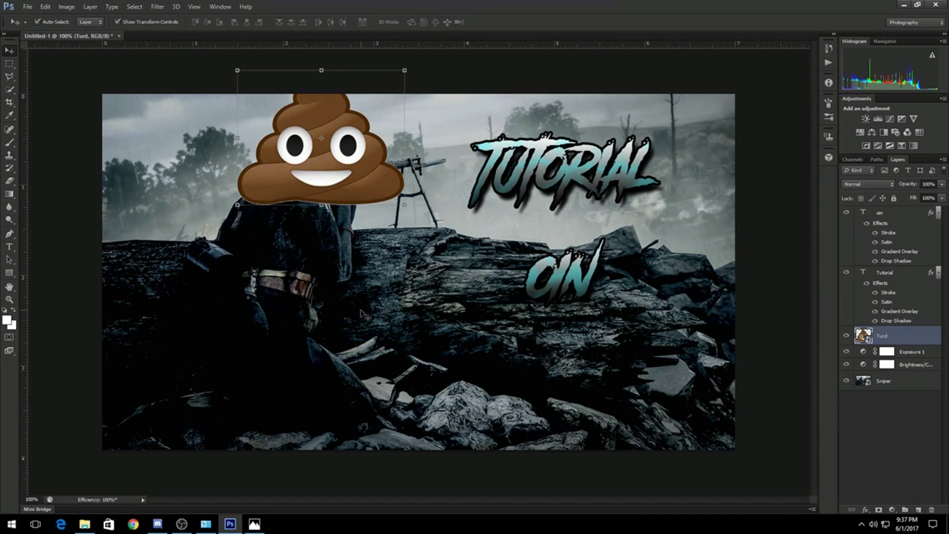